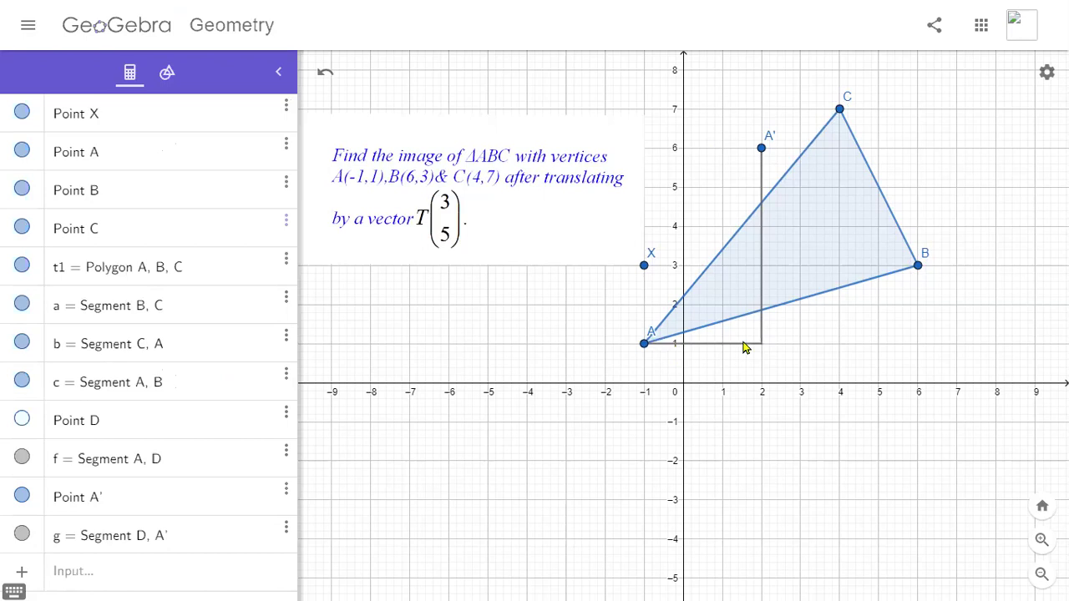
Switch the side panel to the construction tools
{"action": "left_click", "coordinate": [167, 75]}
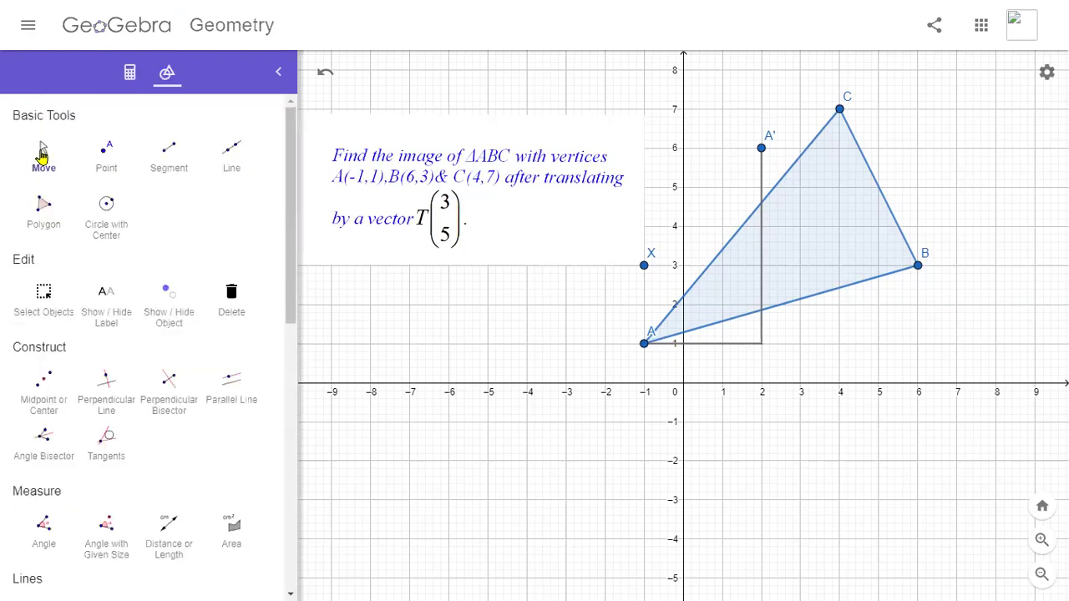
Give the horizontal segment from A, and the next selected line, a dotted style
{"action": "left_click", "coordinate": [744, 351]}
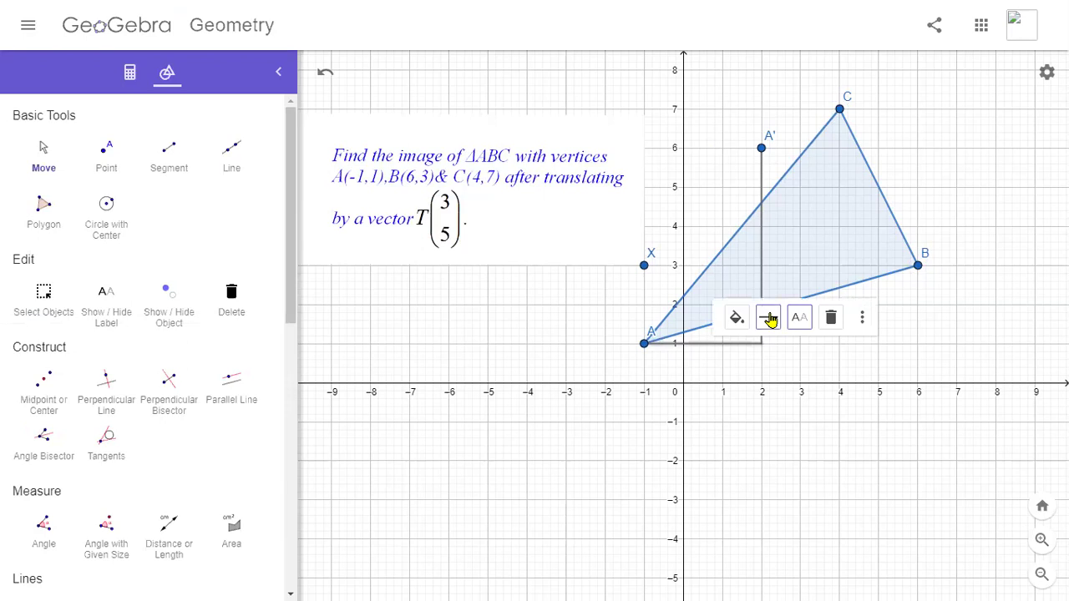
{"action": "left_click", "coordinate": [770, 319]}
{"action": "left_click", "coordinate": [855, 355]}
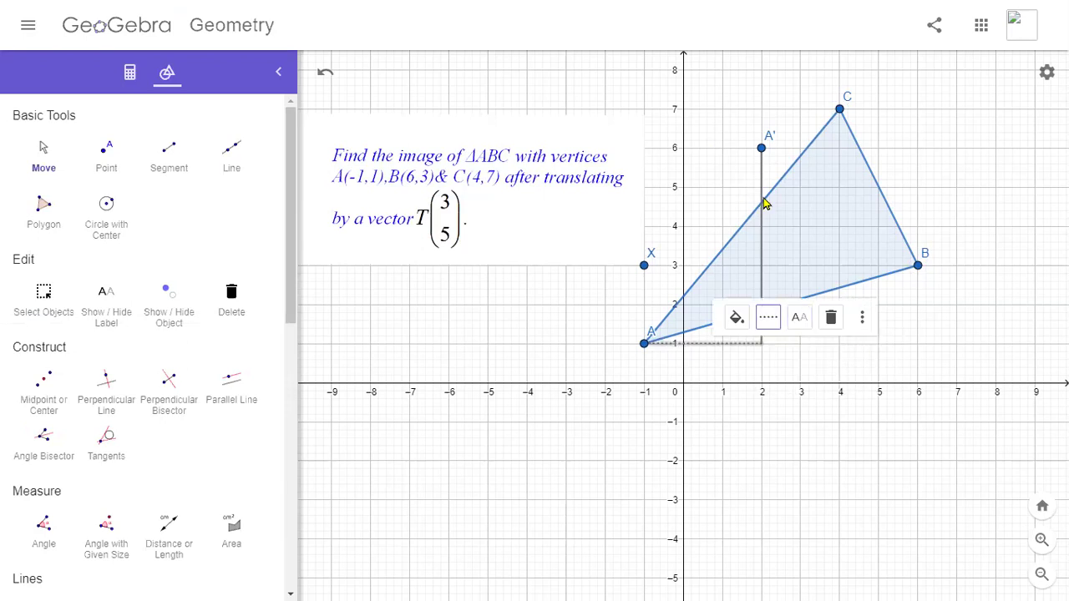
{"action": "left_click", "coordinate": [787, 269]}
{"action": "left_click", "coordinate": [807, 82]}
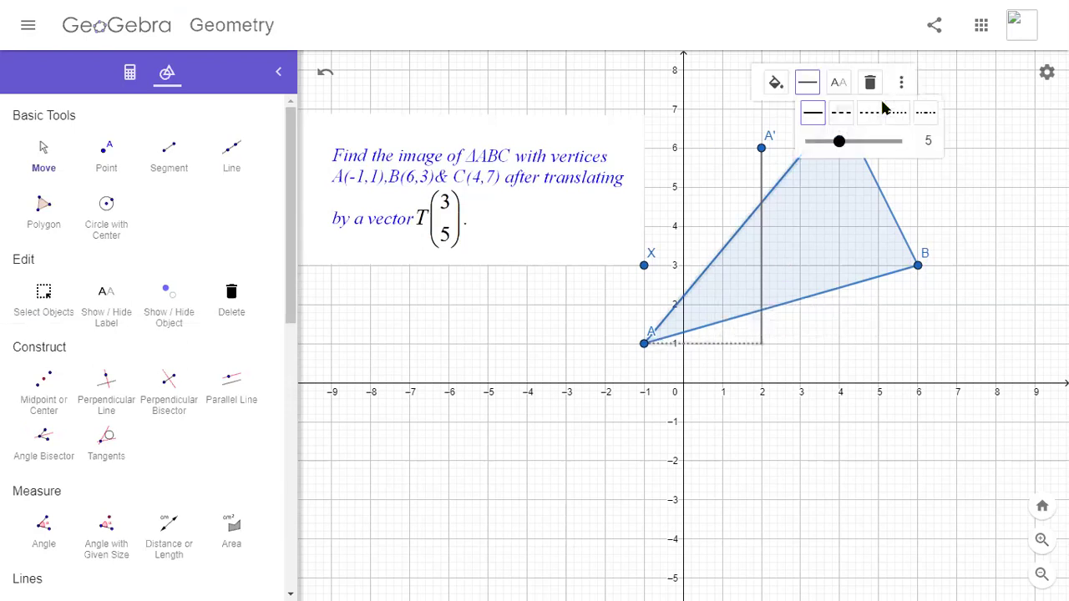
{"action": "left_click", "coordinate": [891, 114]}
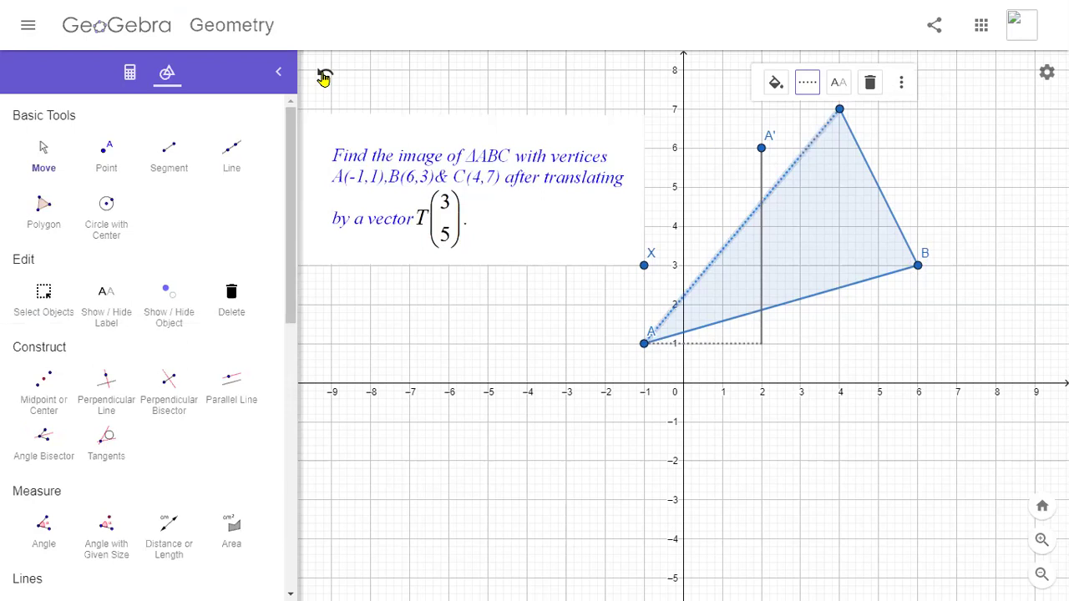
Make the vertical segment at x = 2 up to A' dotted, then deselect it
{"action": "left_click", "coordinate": [757, 165]}
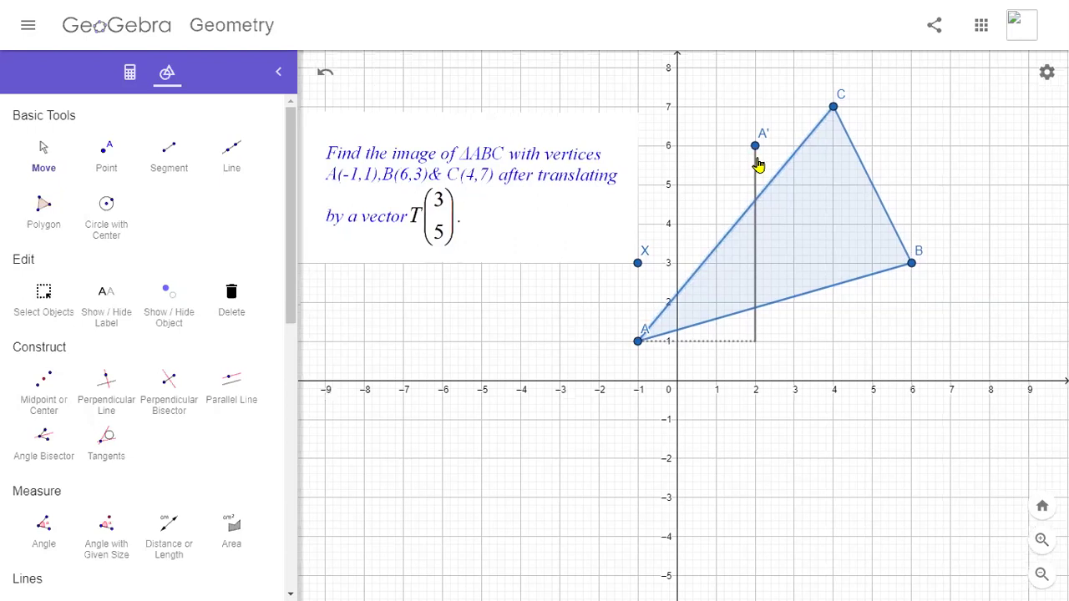
{"action": "left_click", "coordinate": [825, 127]}
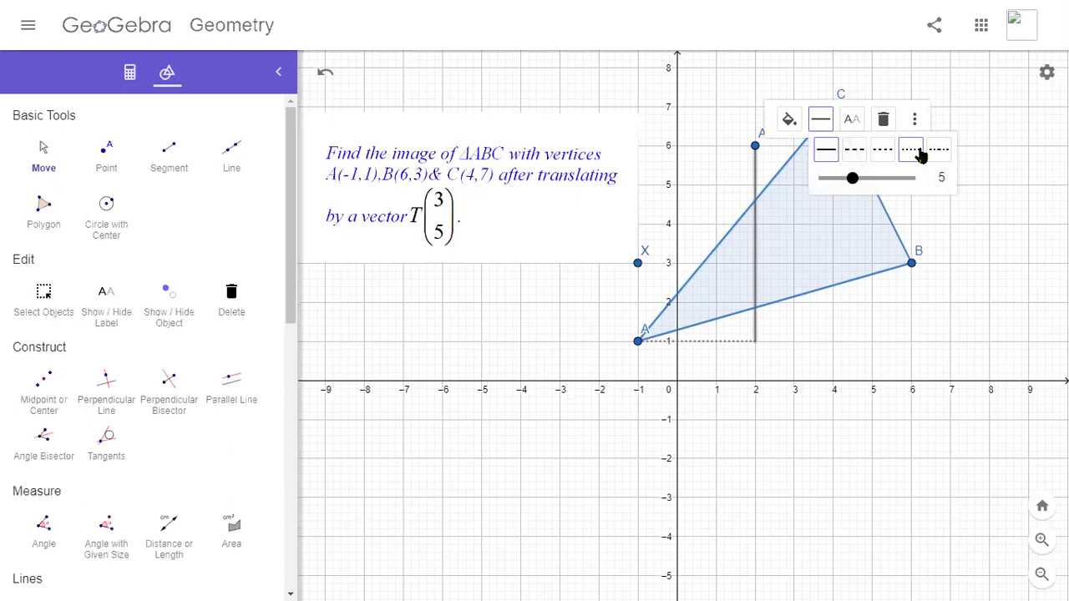
{"action": "left_click", "coordinate": [919, 155]}
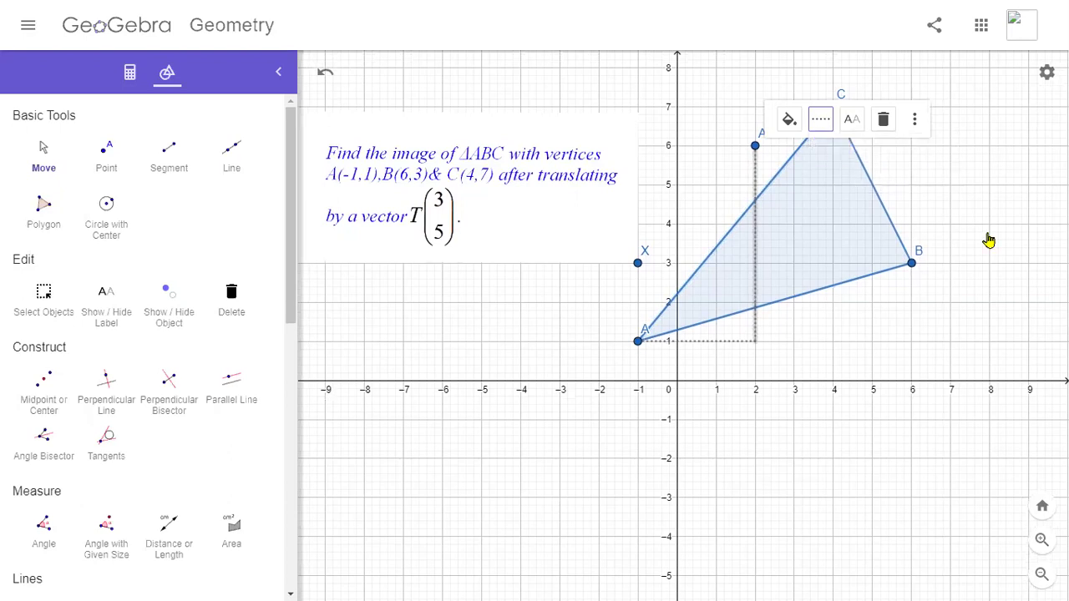
{"action": "left_click", "coordinate": [988, 241]}
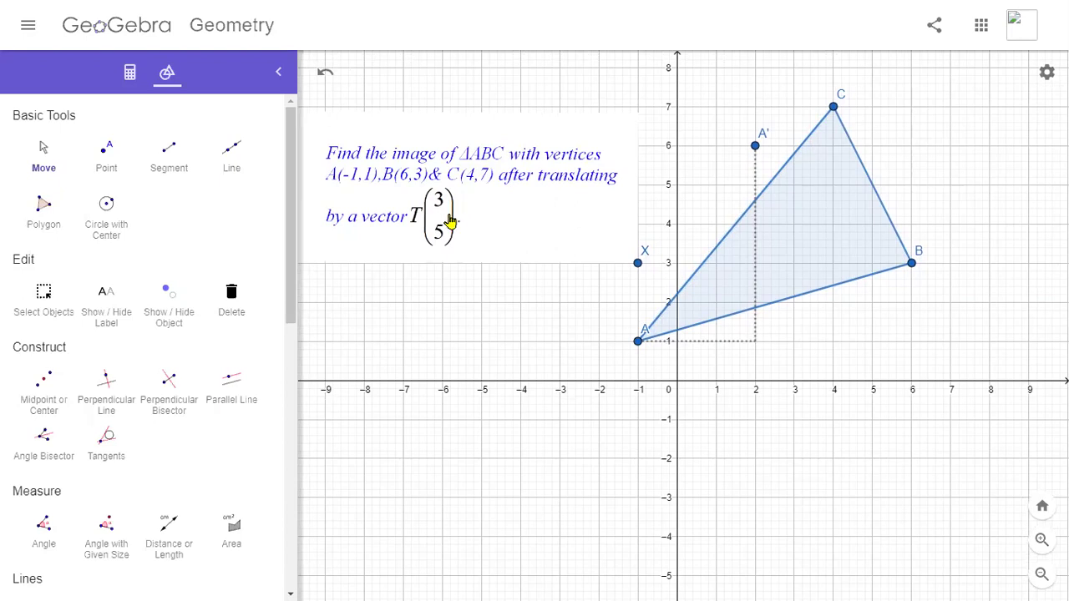
Return to the Move tool and pan the grid to show up to about y = 12
{"action": "left_click", "coordinate": [170, 156]}
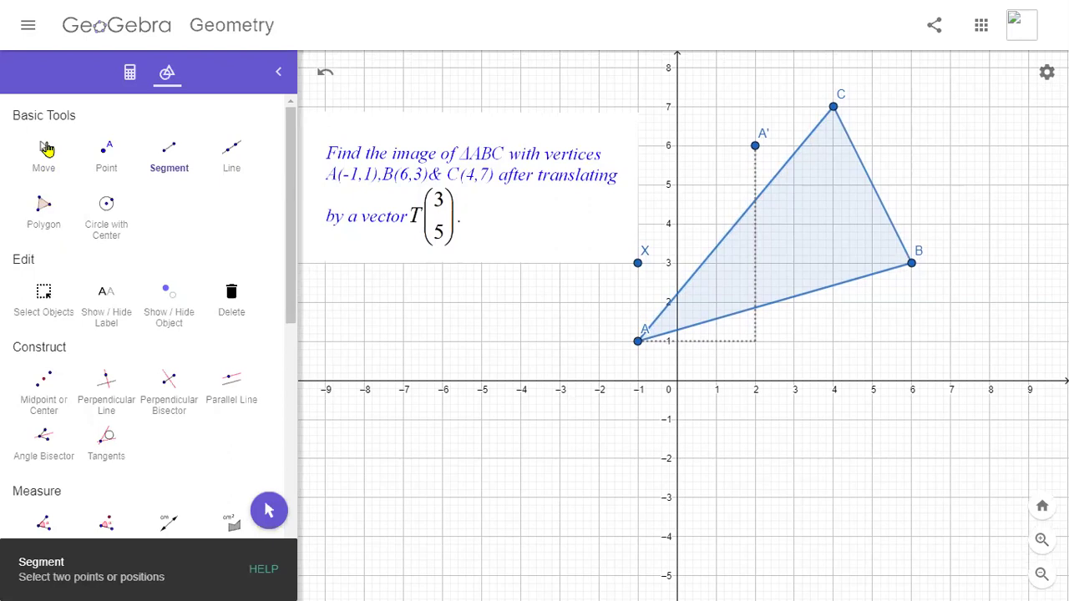
{"action": "key", "text": "Escape"}
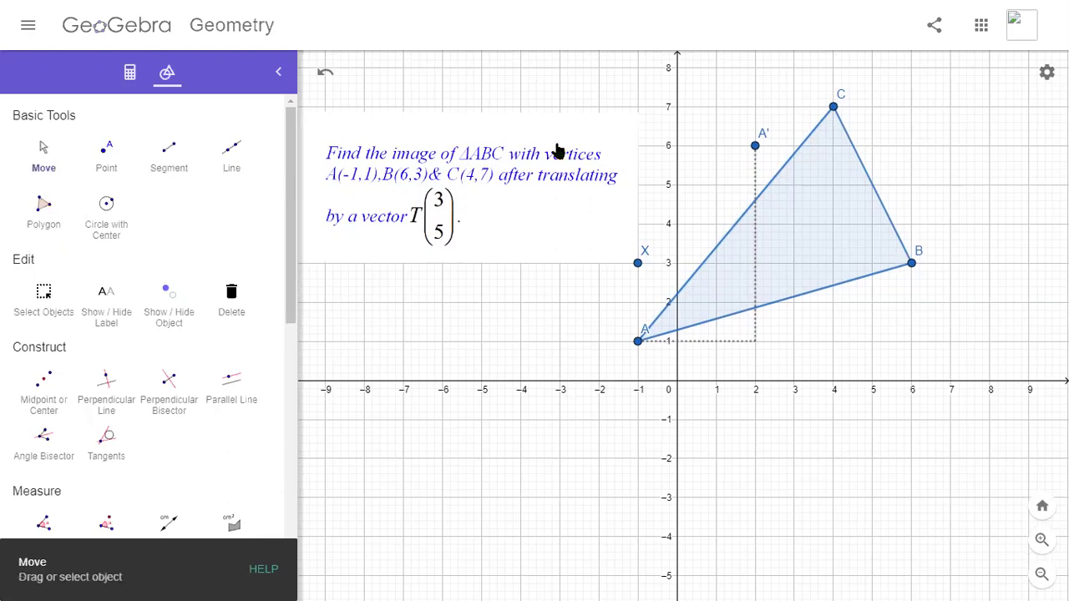
{"action": "scroll", "coordinate": [539, 263], "scroll_direction": "up", "scroll_amount": 5}
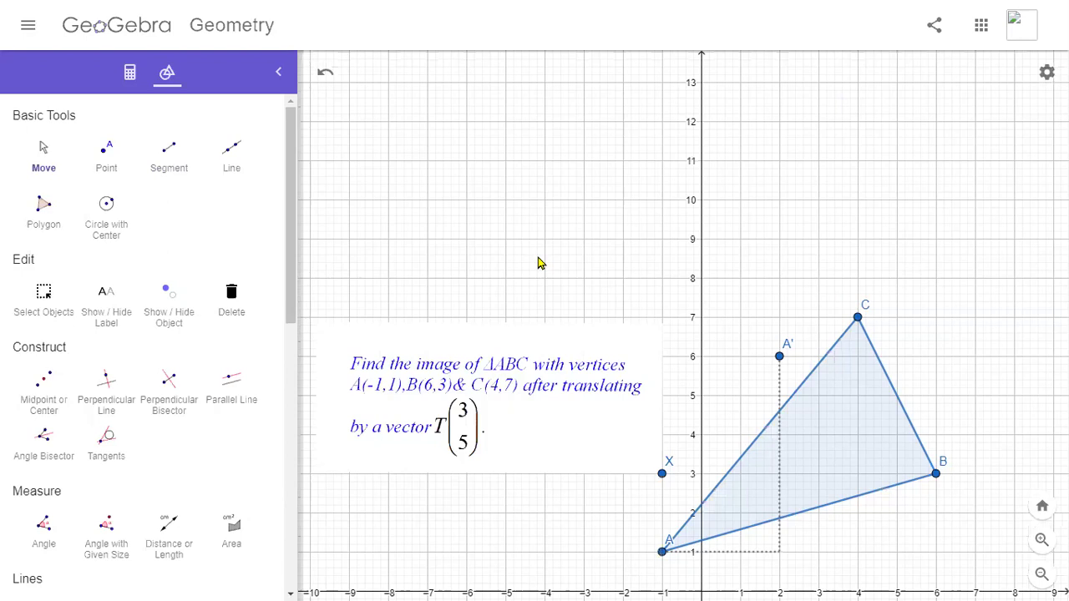
{"action": "scroll", "coordinate": [539, 263], "scroll_direction": "down", "scroll_amount": 1}
{"action": "scroll", "coordinate": [489, 243], "scroll_direction": "right", "scroll_amount": 1}
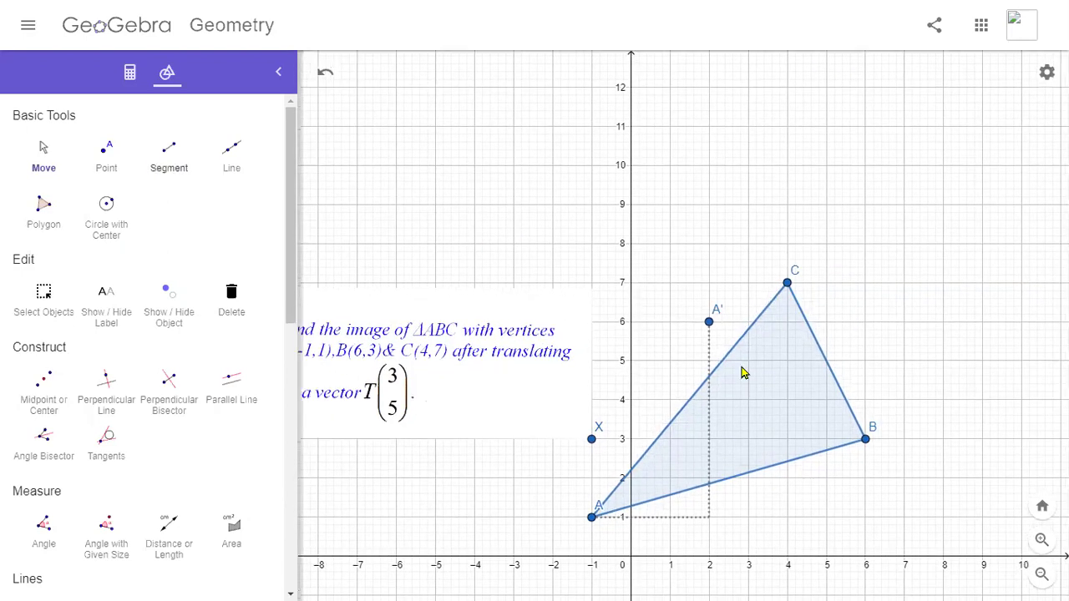
Draw segments from B right to E at (9, 3), then up to F at (9, 8)
{"action": "key", "text": "s"}
{"action": "left_click", "coordinate": [866, 440]}
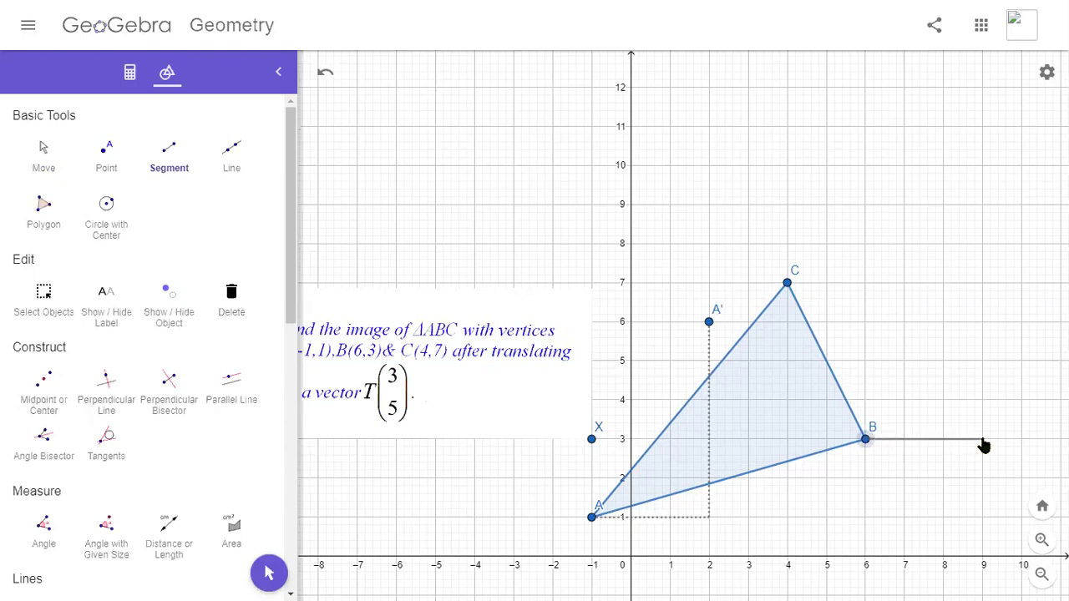
{"action": "left_click", "coordinate": [983, 439]}
{"action": "left_click", "coordinate": [983, 440]}
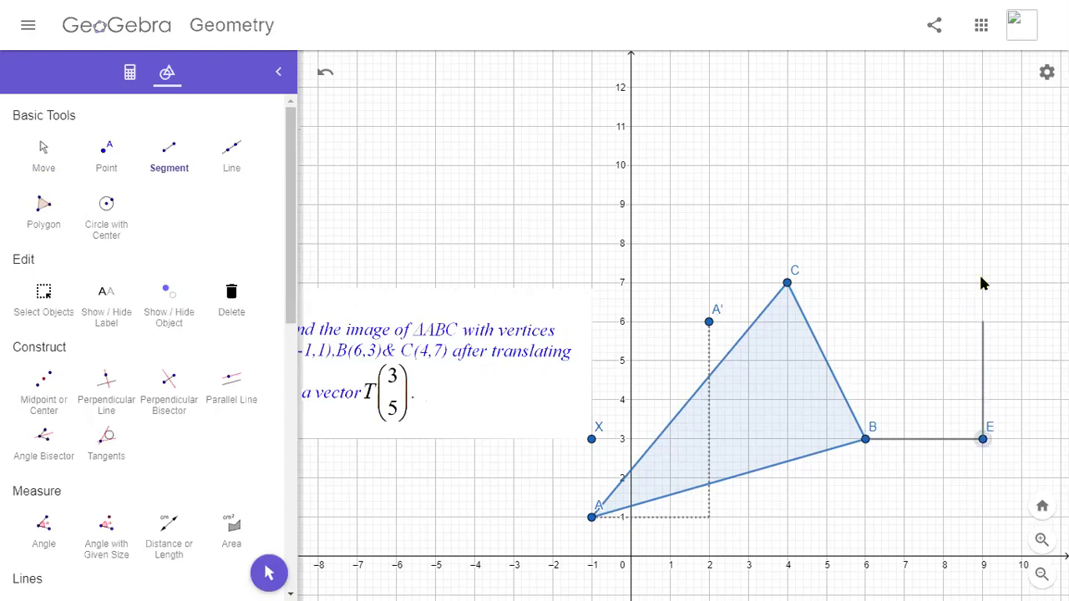
{"action": "left_click", "coordinate": [982, 239]}
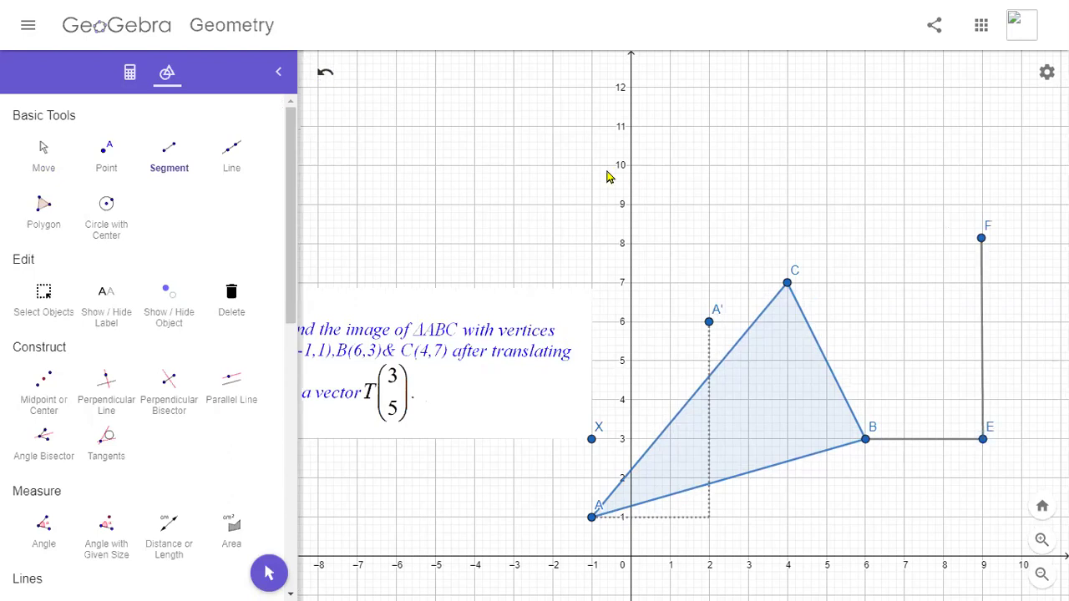
{"action": "key", "text": "ctrl+z"}
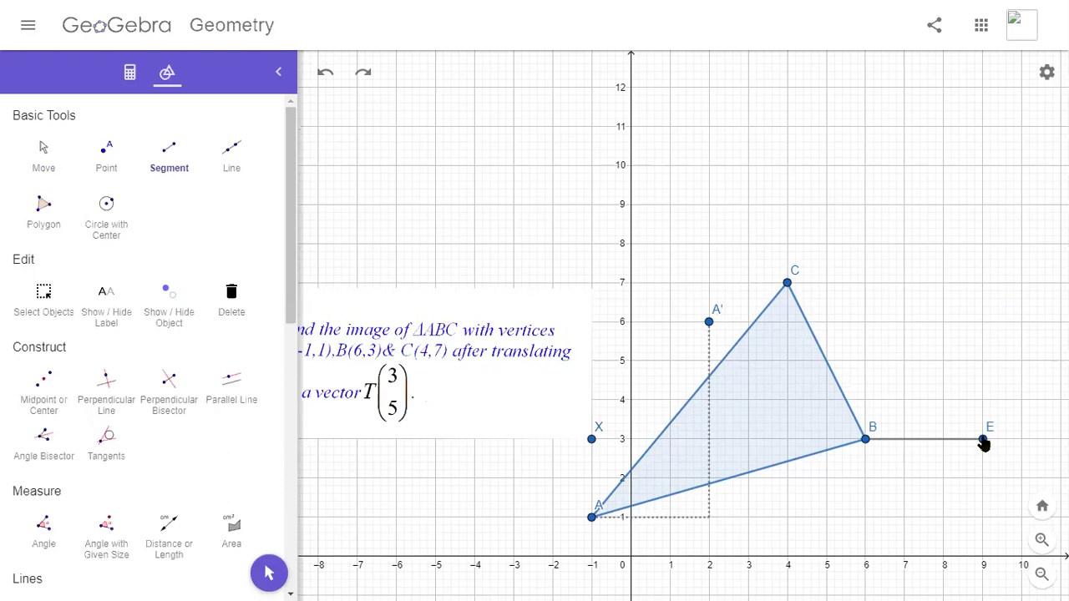
{"action": "left_click", "coordinate": [982, 439]}
{"action": "left_click", "coordinate": [983, 245]}
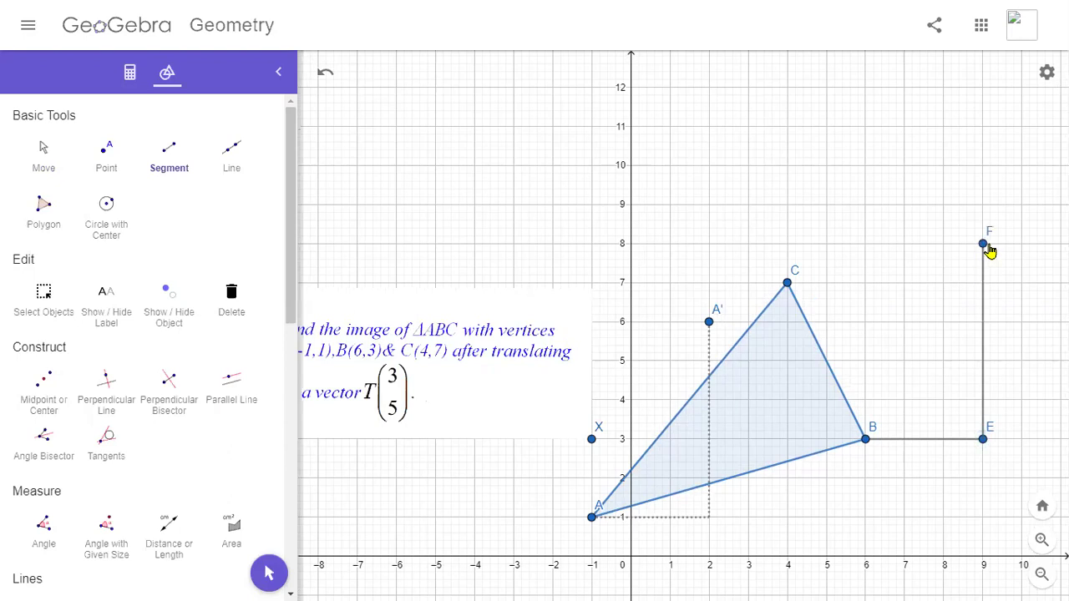
With the Move tool, select point F and bring up its label settings
{"action": "left_click", "coordinate": [42, 157]}
{"action": "left_click", "coordinate": [984, 244]}
{"action": "left_click", "coordinate": [992, 283]}
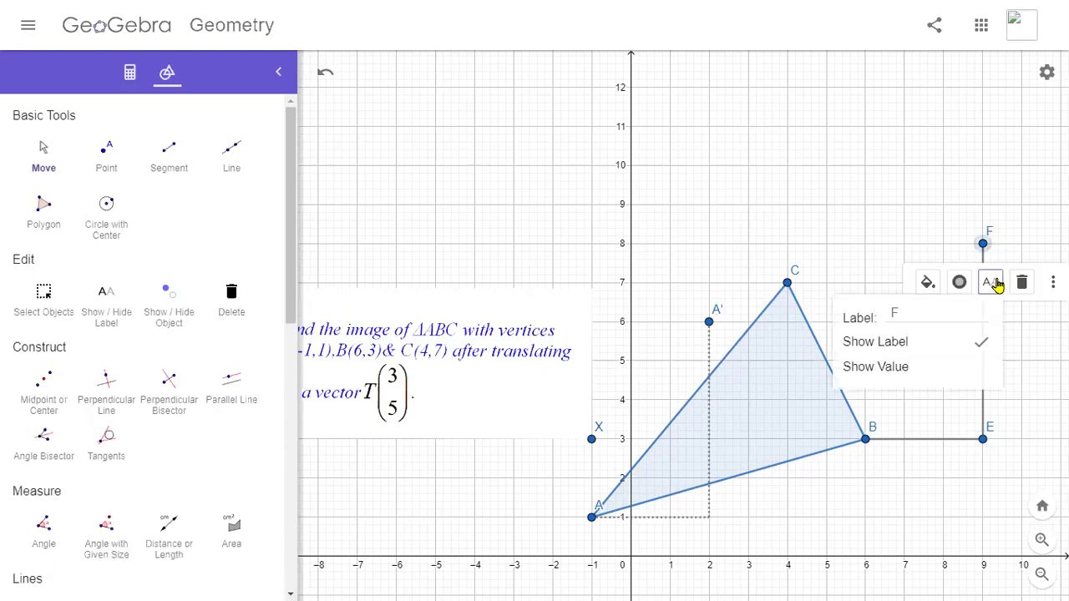
Rename point F to B'
{"action": "double_click", "coordinate": [904, 310]}
{"action": "type", "text": "B'"}
{"action": "left_click", "coordinate": [944, 225]}
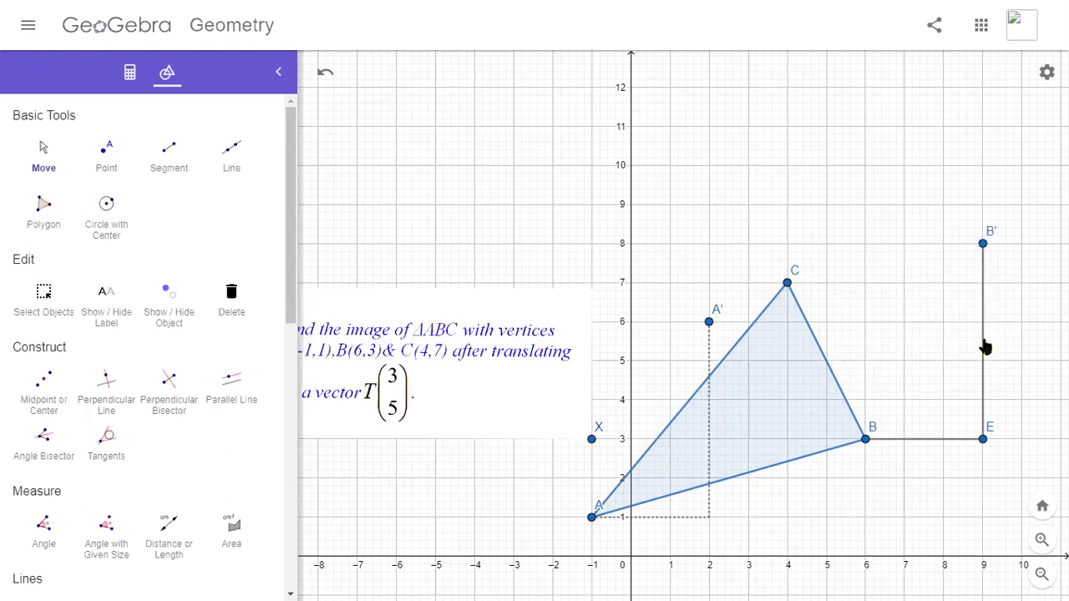
Make segment EB' dotted, then select segment BE for restyling
{"action": "right_click", "coordinate": [983, 339]}
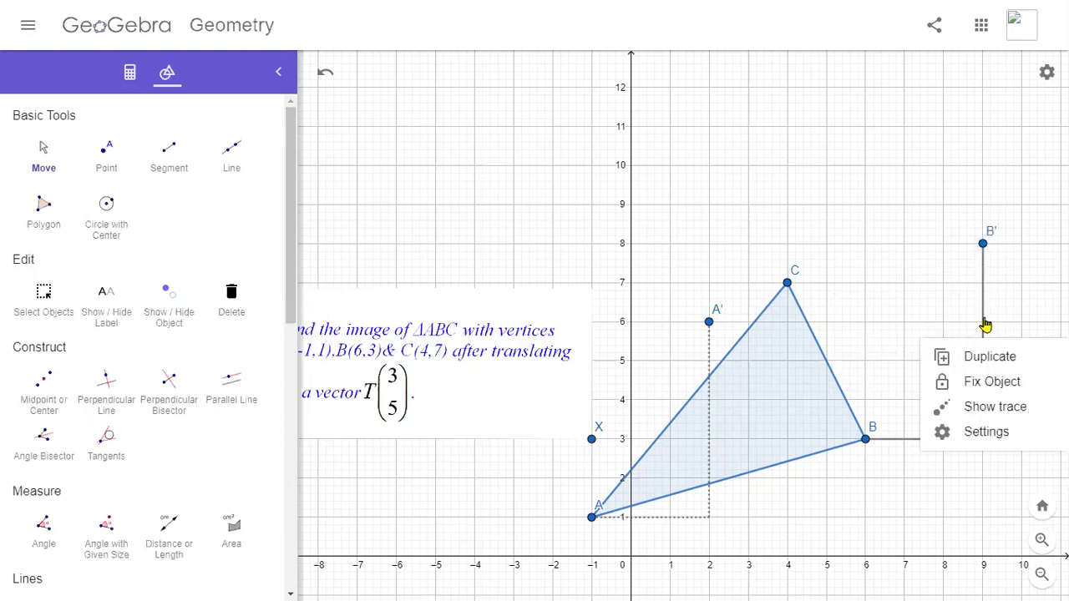
{"action": "left_click", "coordinate": [966, 213]}
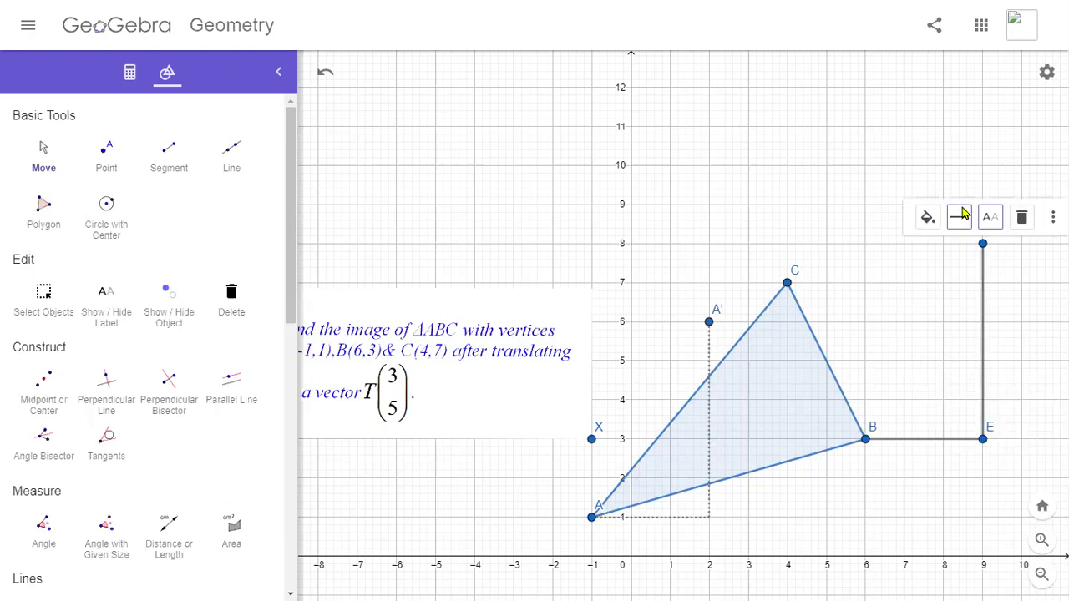
{"action": "left_click", "coordinate": [959, 218]}
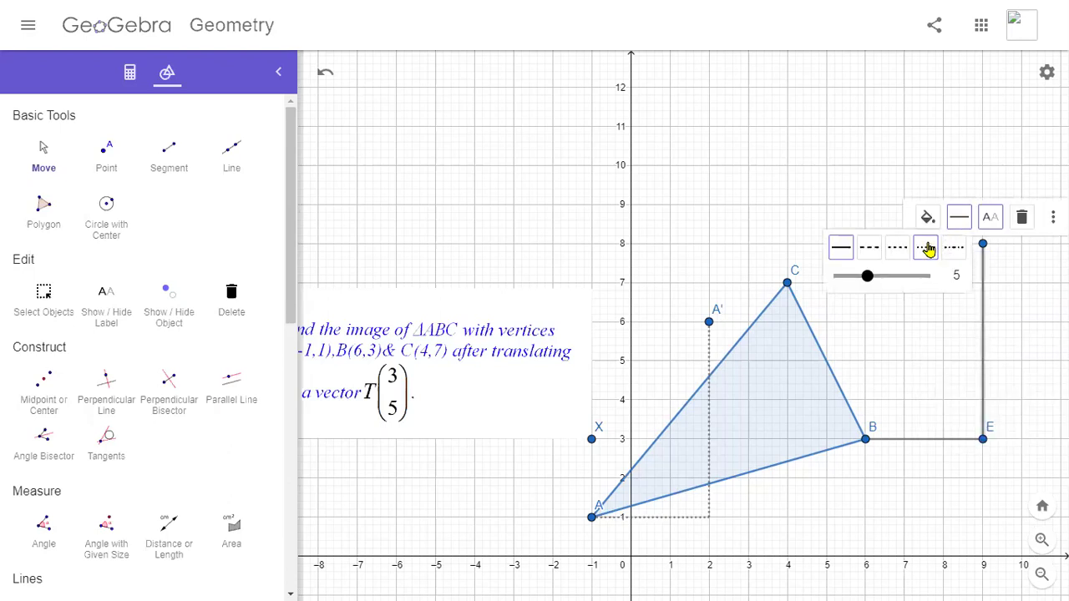
{"action": "left_click", "coordinate": [926, 246]}
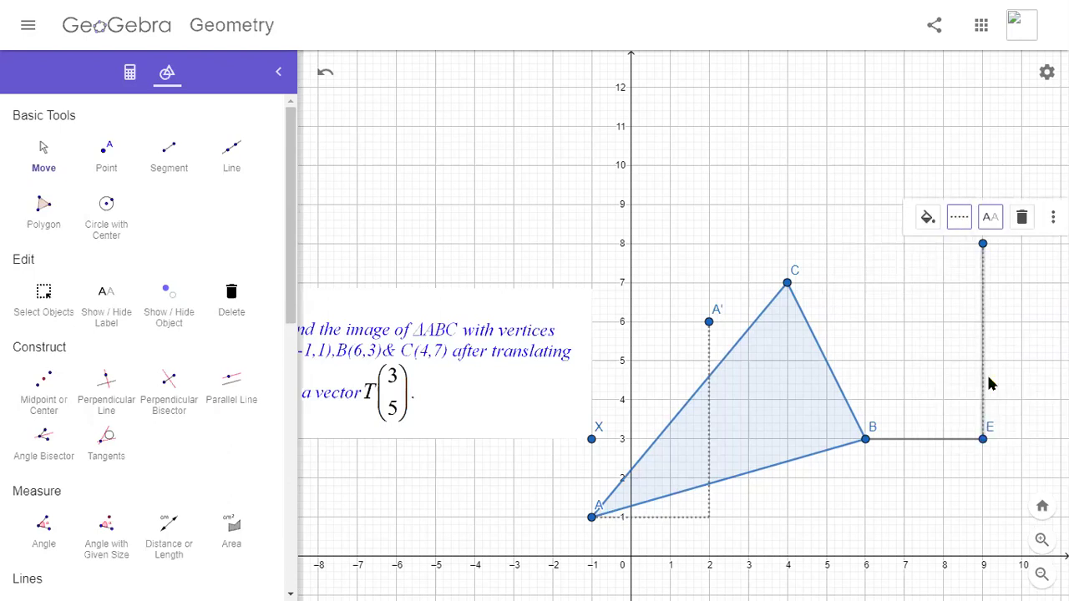
{"action": "left_click", "coordinate": [919, 440]}
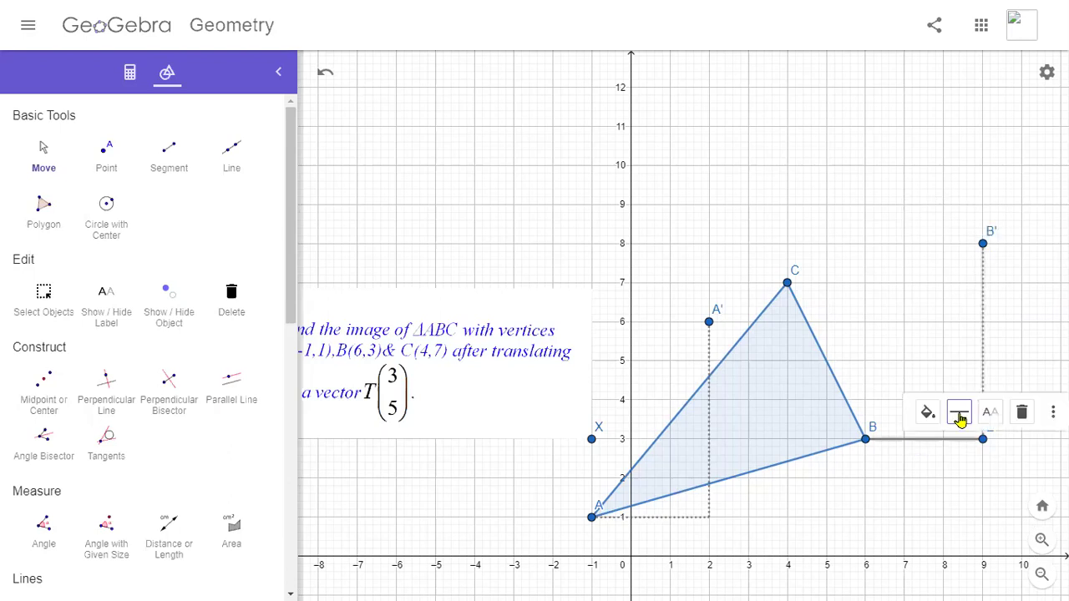
{"action": "left_click", "coordinate": [959, 418]}
Make segment BE dotted and hide helper point E at (9, 3) in the Algebra view
{"action": "left_click", "coordinate": [925, 449]}
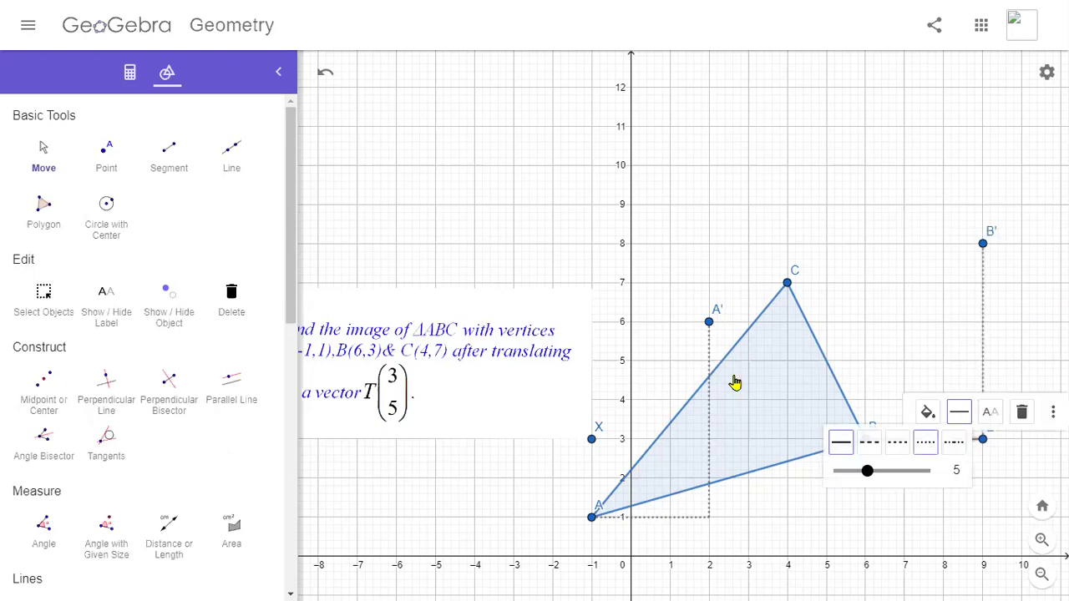
{"action": "left_click", "coordinate": [131, 76]}
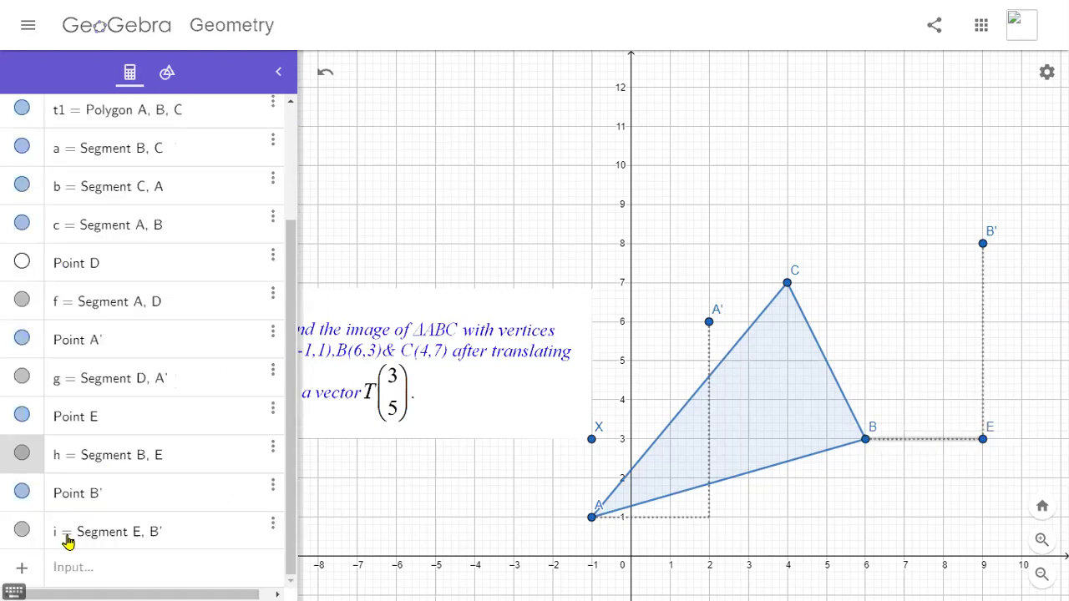
{"action": "left_click", "coordinate": [22, 416]}
{"action": "left_click", "coordinate": [167, 73]}
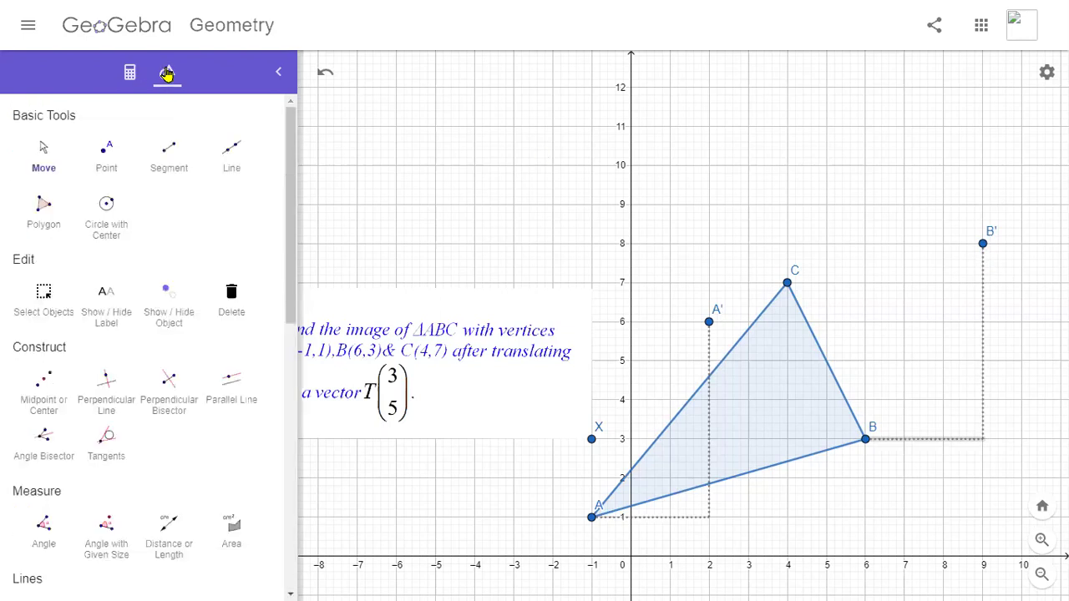
Draw segments from C right to F at (7, 7), then up to G at (7, 12)
{"action": "left_click", "coordinate": [154, 160]}
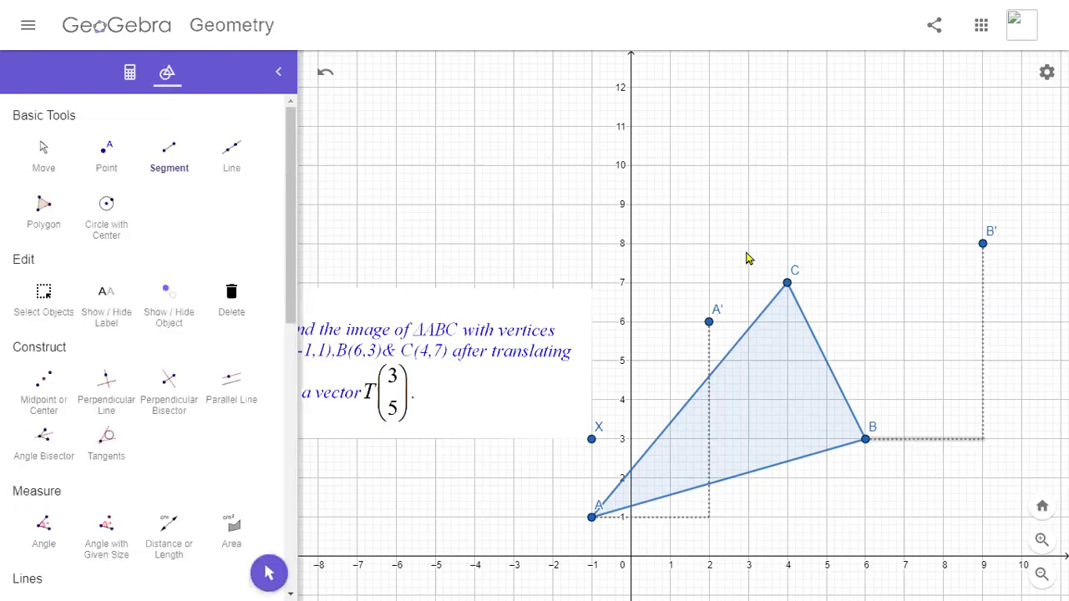
{"action": "left_click", "coordinate": [789, 286]}
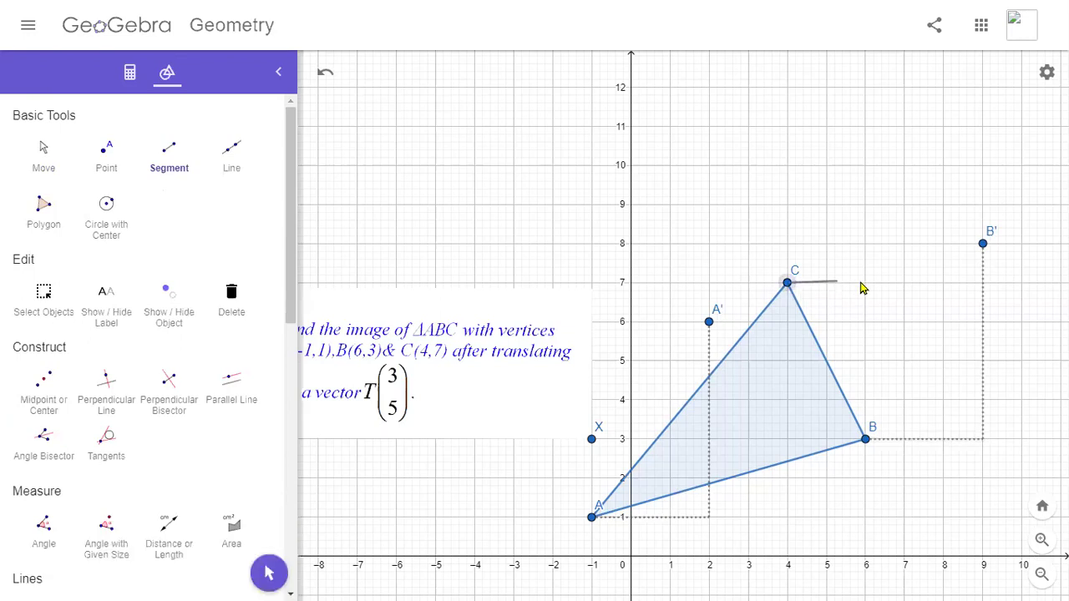
{"action": "left_click", "coordinate": [905, 284]}
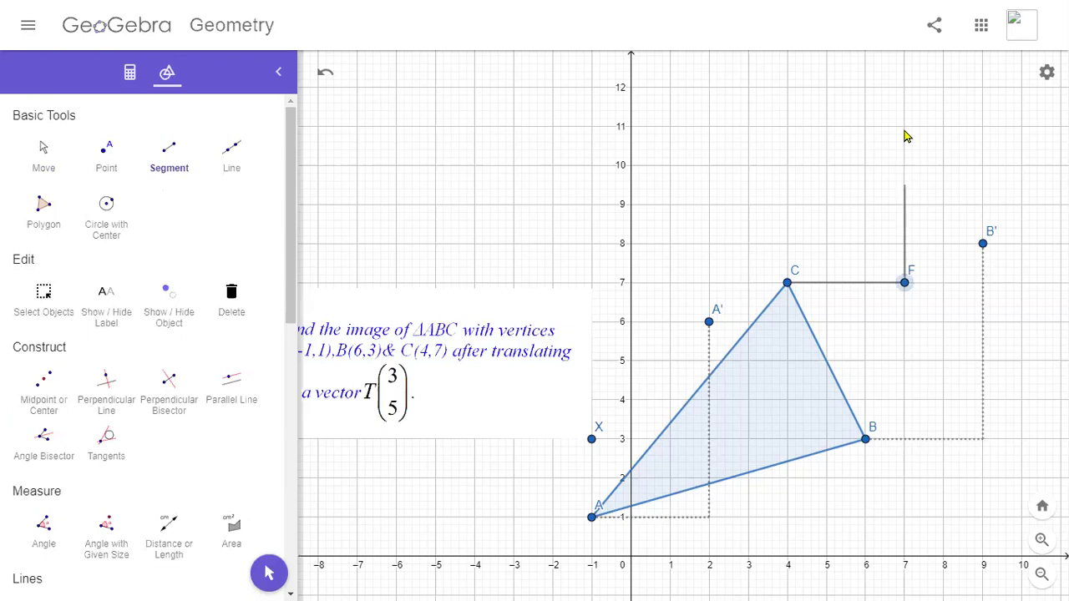
{"action": "left_click", "coordinate": [905, 87]}
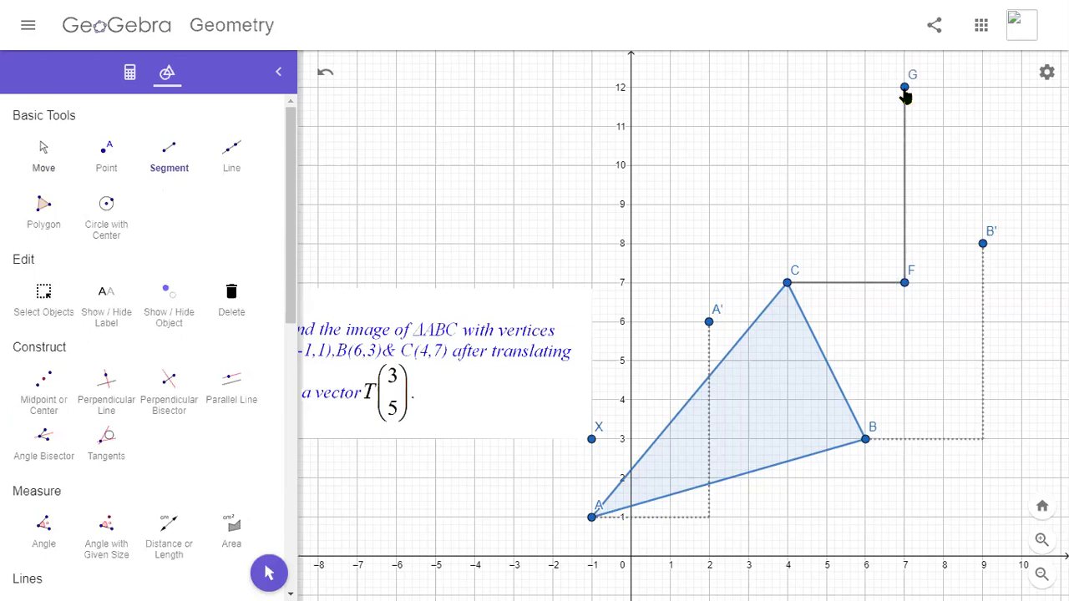
{"action": "key", "text": "Escape"}
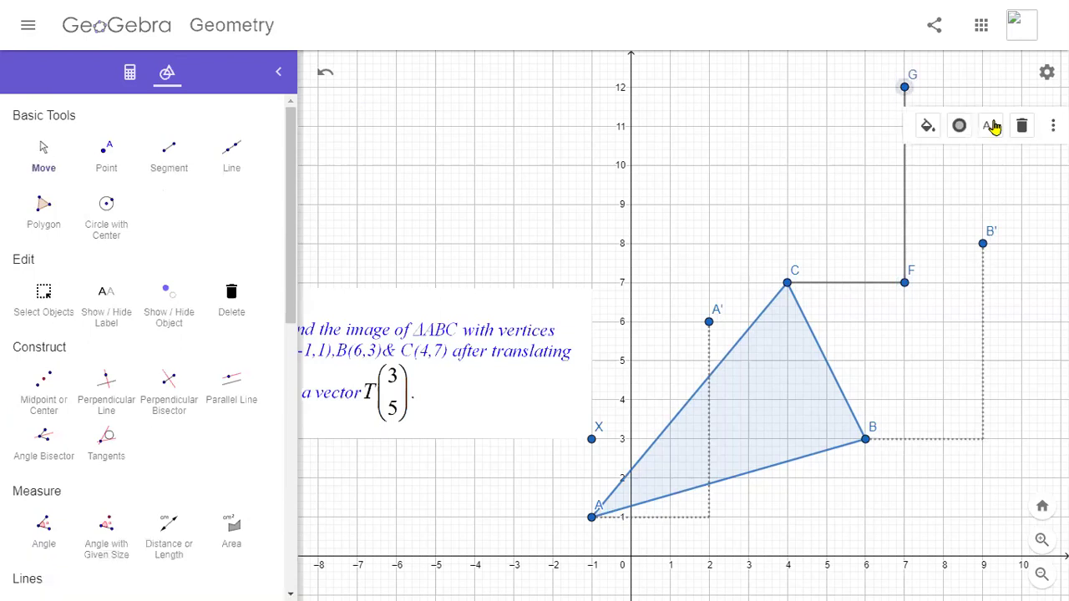
Rename point G to C'
{"action": "left_click", "coordinate": [991, 125]}
{"action": "left_click", "coordinate": [919, 155]}
{"action": "key", "text": "BackSpace"}
{"action": "type", "text": "C'"}
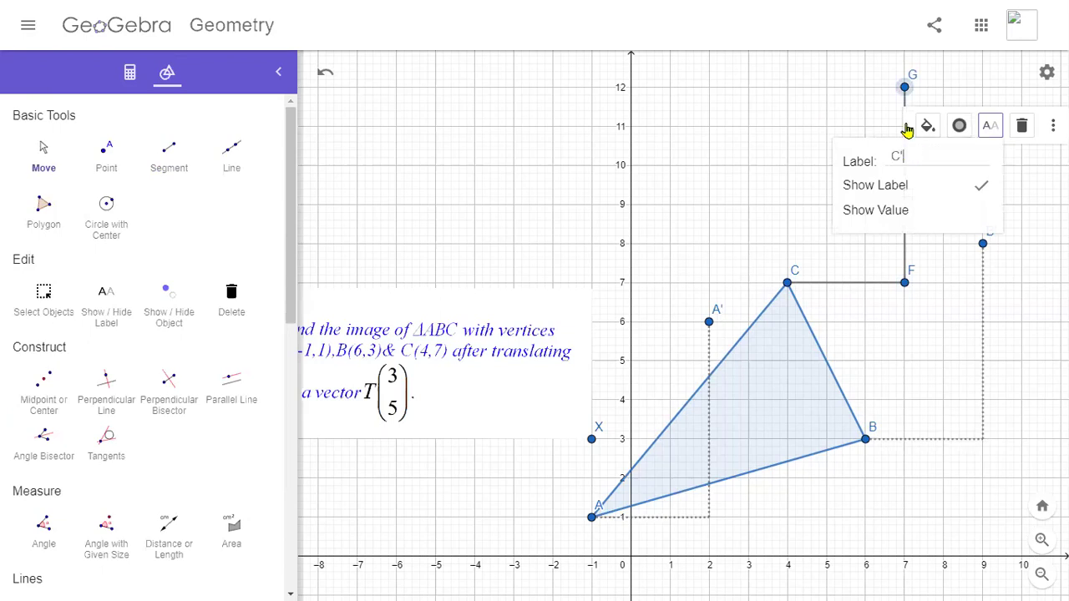
{"action": "left_click", "coordinate": [906, 129]}
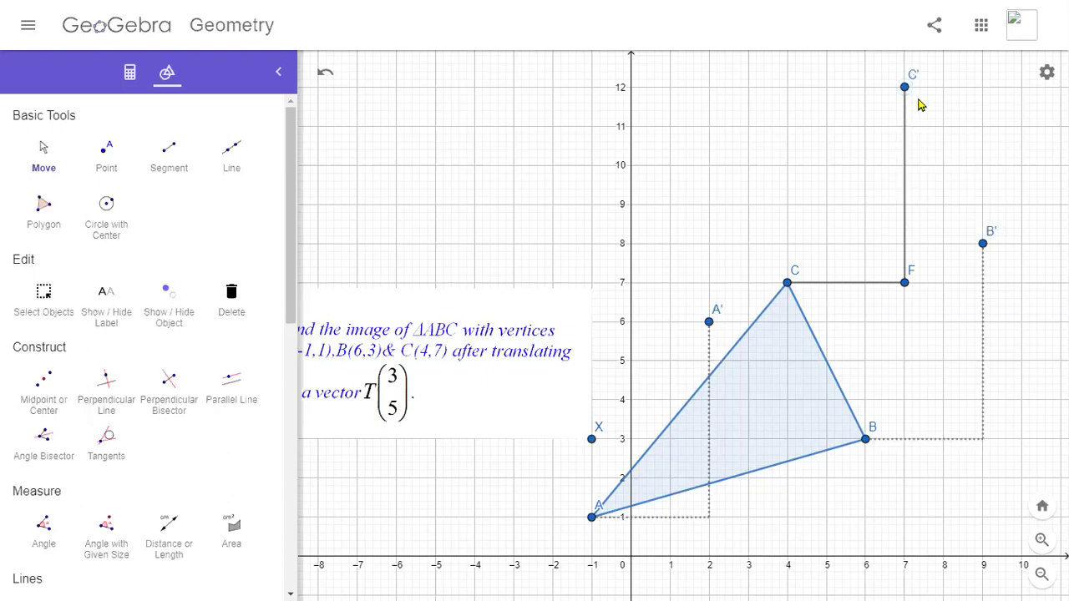
Make segments FC' and CF dotted
{"action": "left_click", "coordinate": [906, 163]}
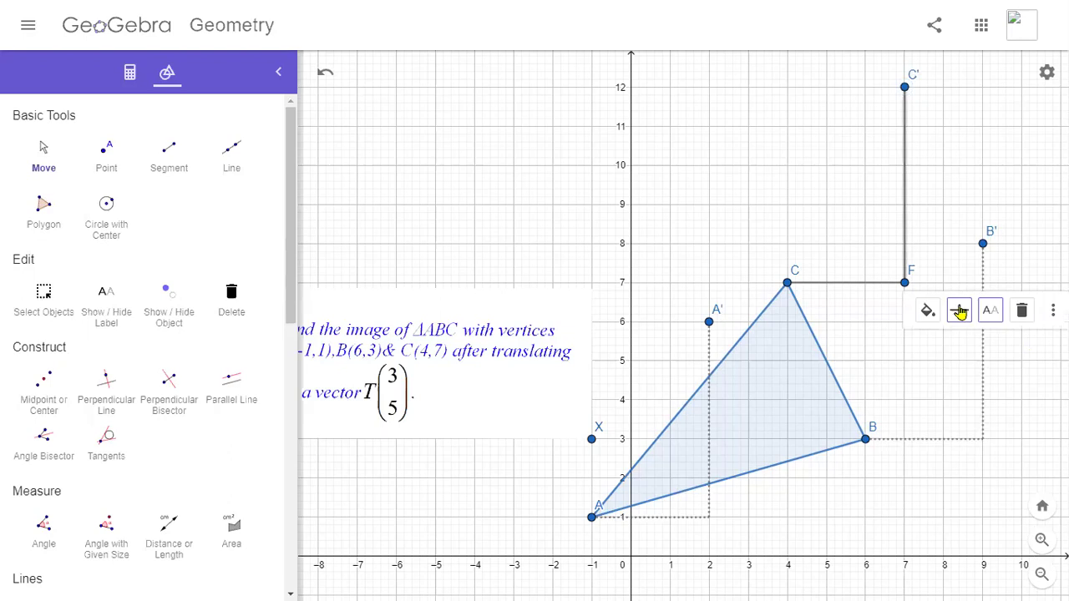
{"action": "left_click", "coordinate": [924, 343]}
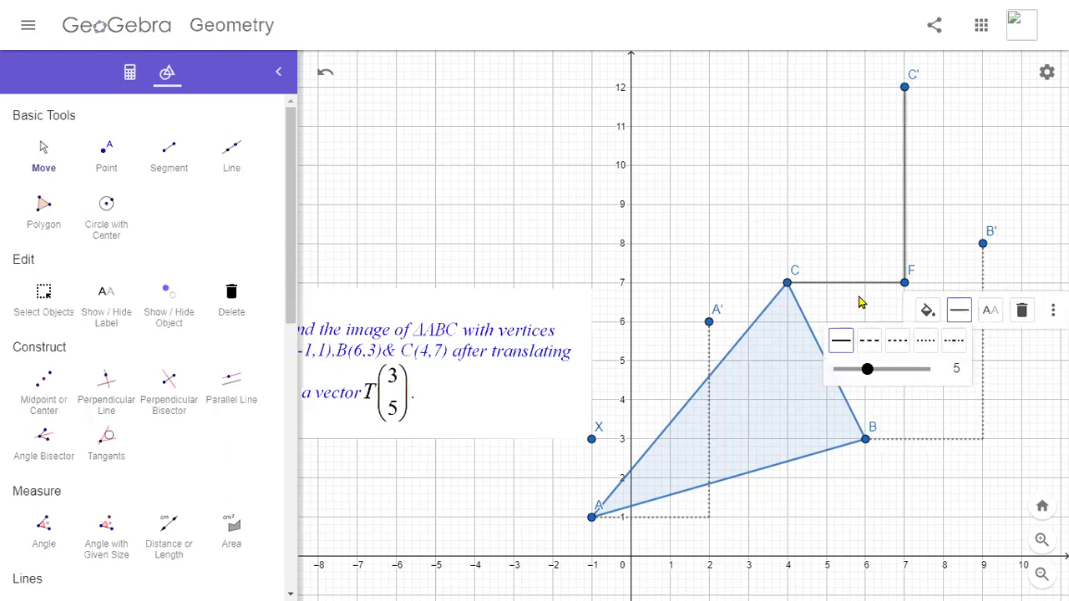
{"action": "left_click", "coordinate": [846, 285]}
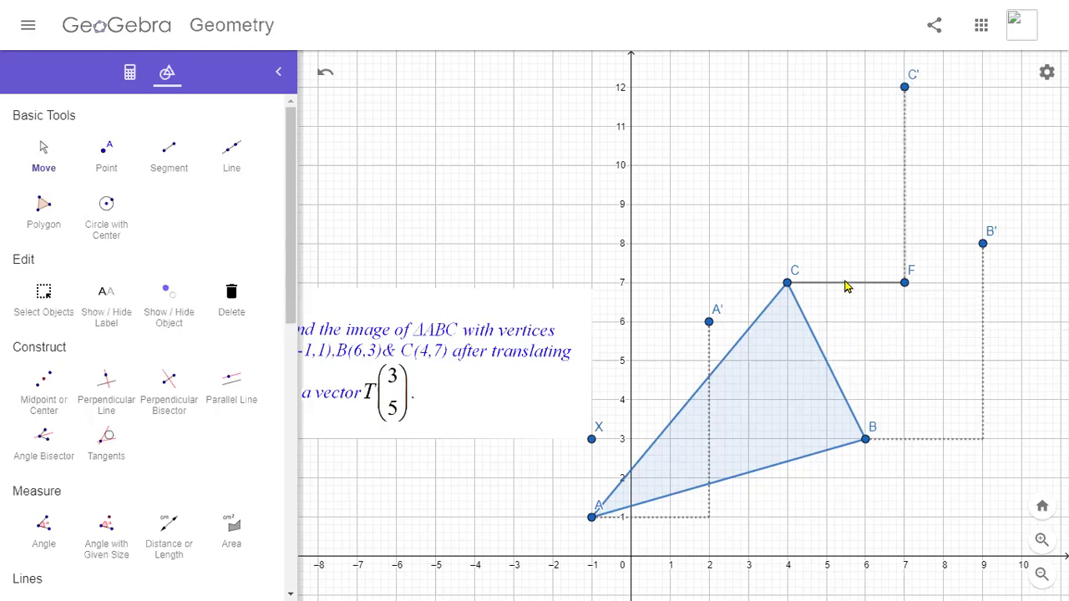
{"action": "left_click", "coordinate": [836, 286]}
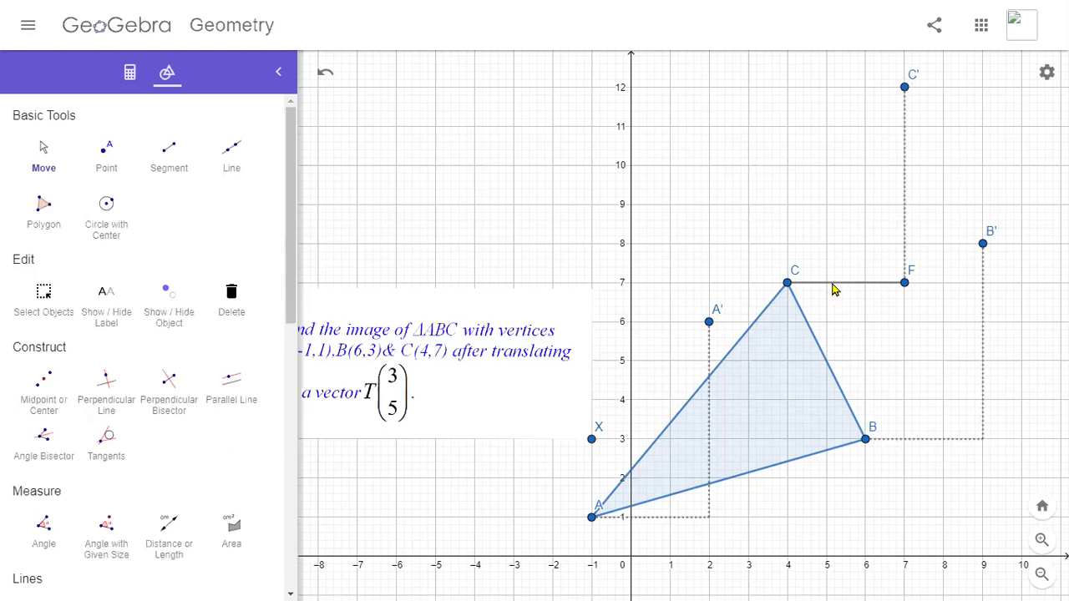
{"action": "left_click", "coordinate": [912, 259]}
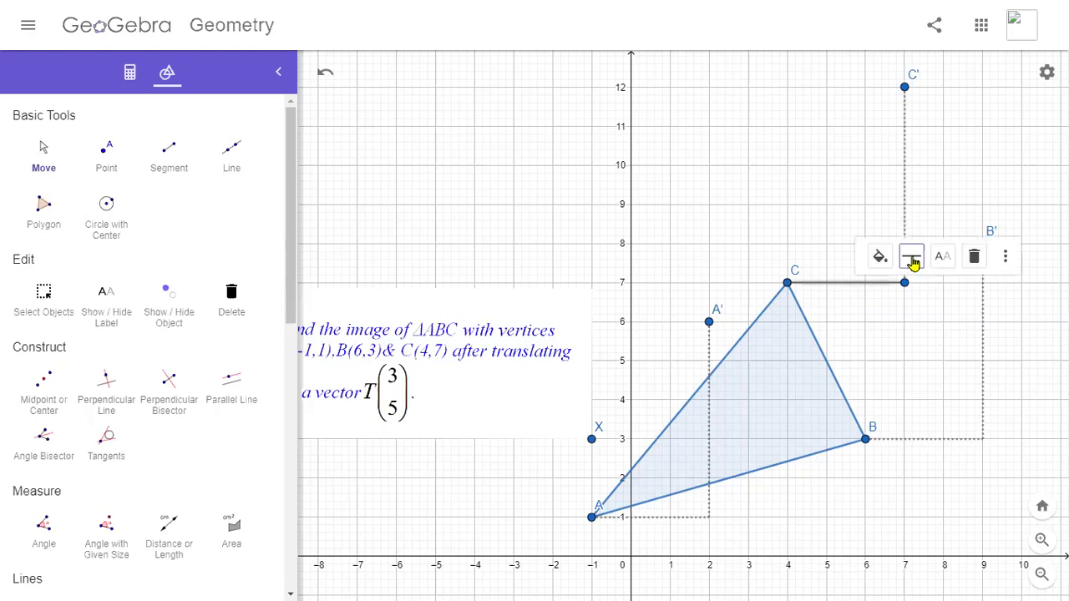
{"action": "left_click", "coordinate": [1001, 288]}
{"action": "left_click", "coordinate": [125, 78]}
Hide helper point F at (7, 7) in the Algebra view
{"action": "left_click", "coordinate": [22, 416]}
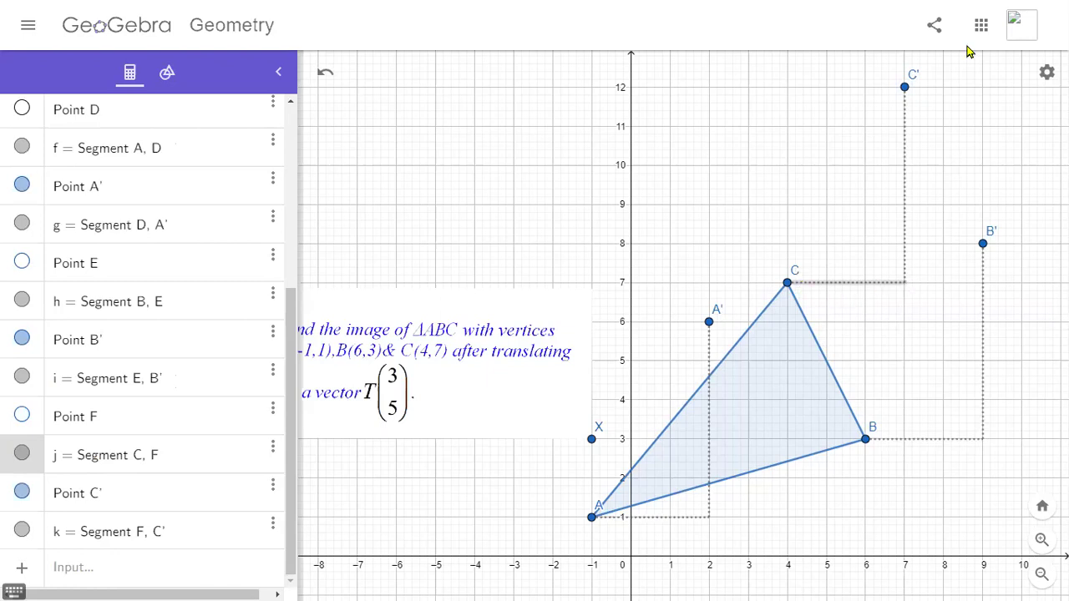
{"action": "left_click", "coordinate": [168, 74]}
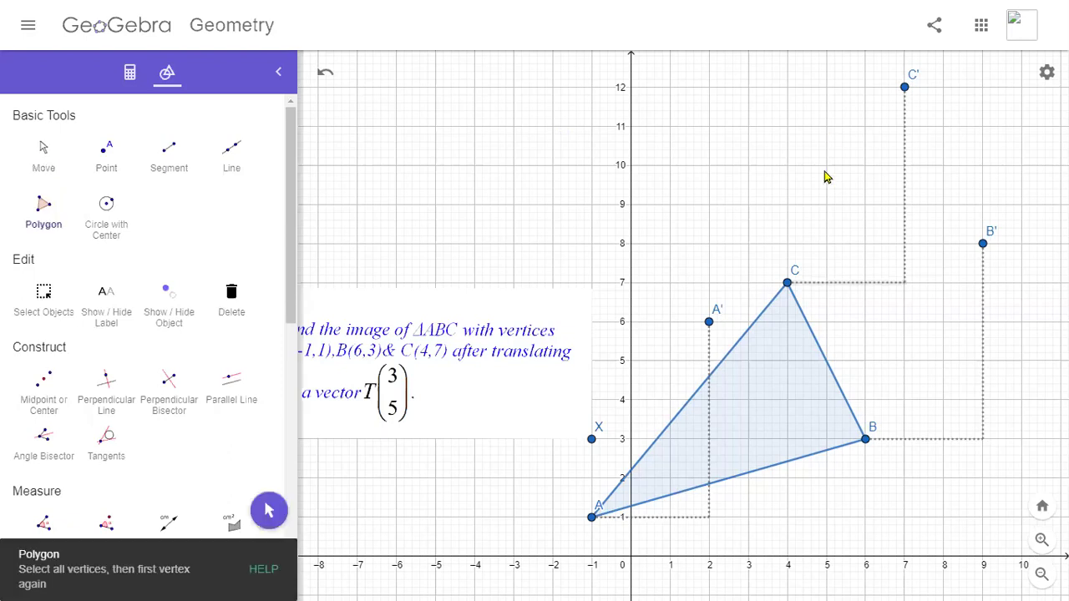
Draw polygon A'B'C' through A' (2, 6), B' (9, 8) and C' (7, 12), then select it
{"action": "left_click", "coordinate": [708, 323]}
{"action": "left_click", "coordinate": [983, 246]}
{"action": "left_click", "coordinate": [906, 88]}
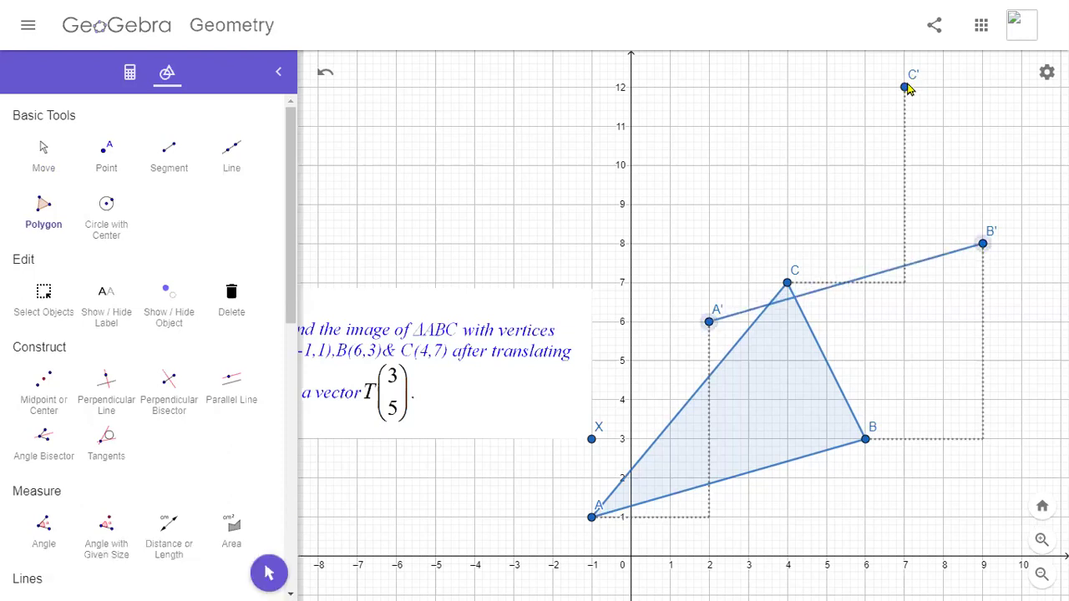
{"action": "left_click", "coordinate": [709, 322]}
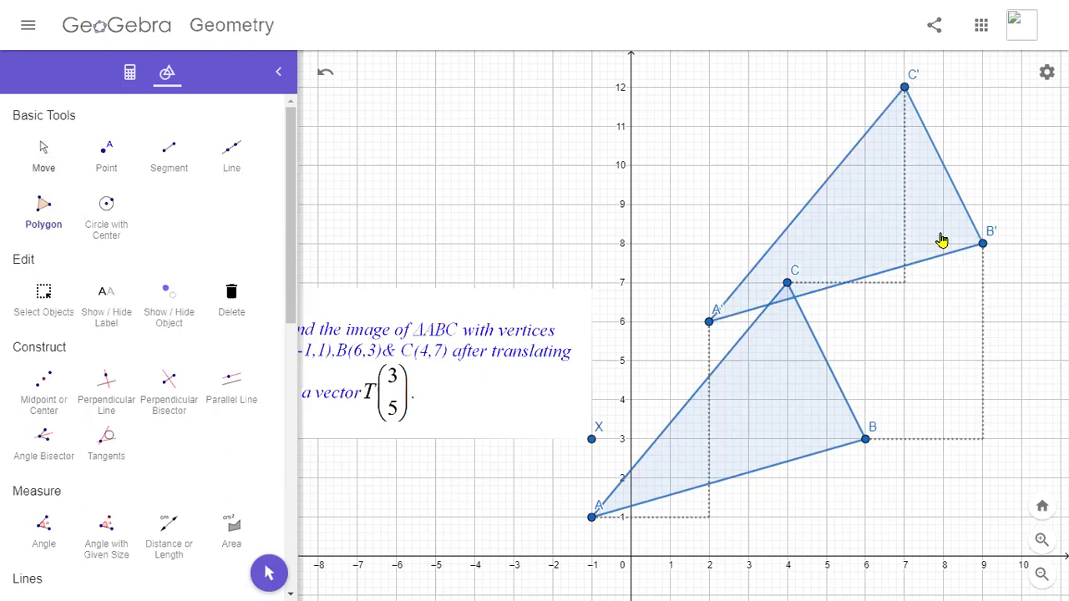
{"action": "key", "text": "Escape"}
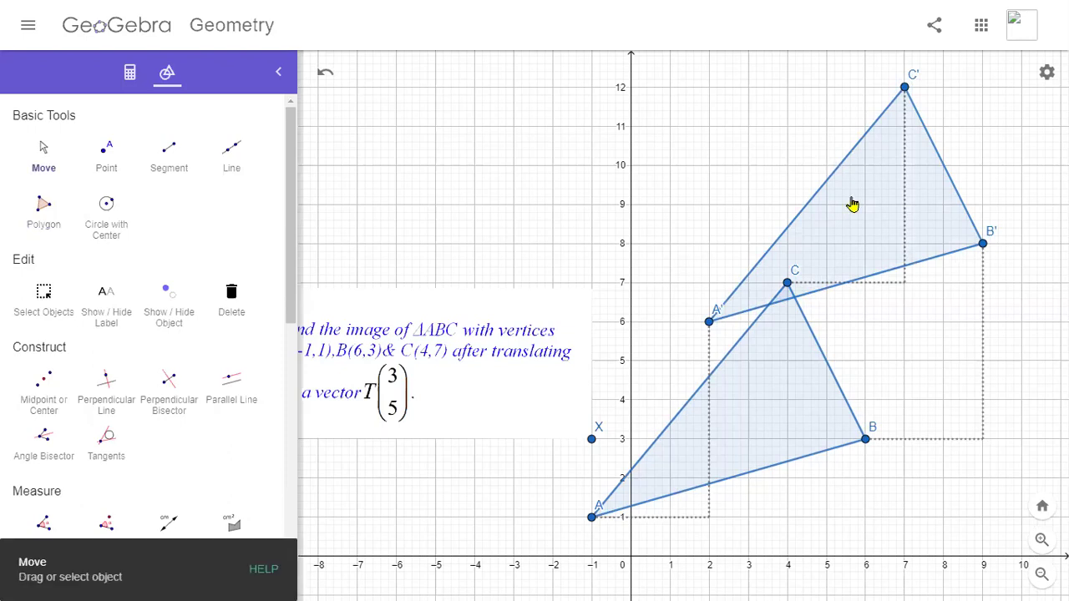
{"action": "left_click", "coordinate": [910, 251]}
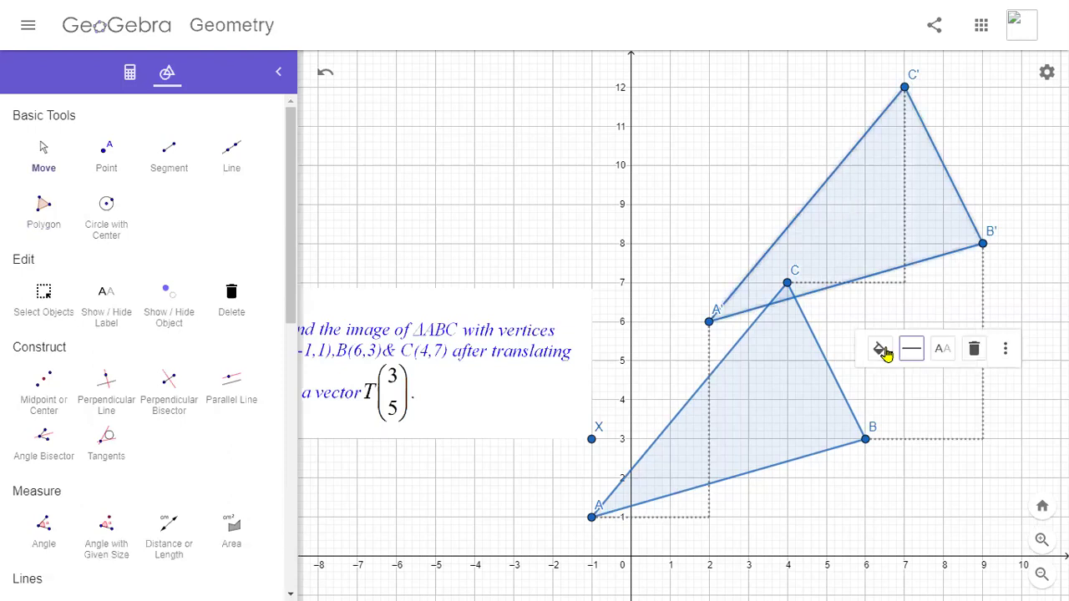
Fill triangle A'B'C' red from the style bar colour palette, contrasting it with blue ABC
{"action": "left_click", "coordinate": [881, 350]}
{"action": "left_click", "coordinate": [949, 381]}
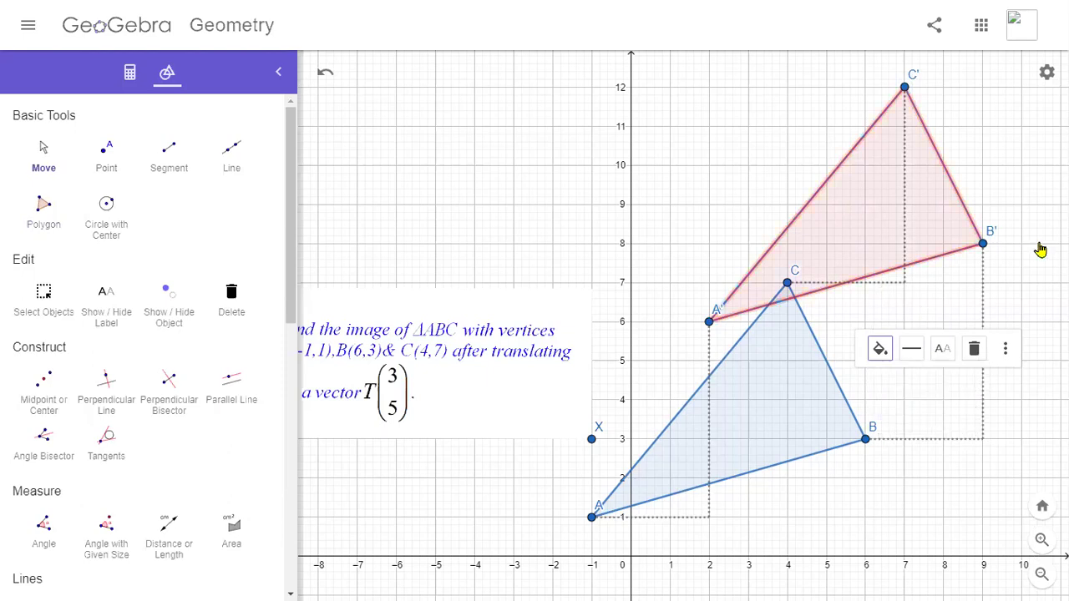
{"action": "key", "text": "Escape"}
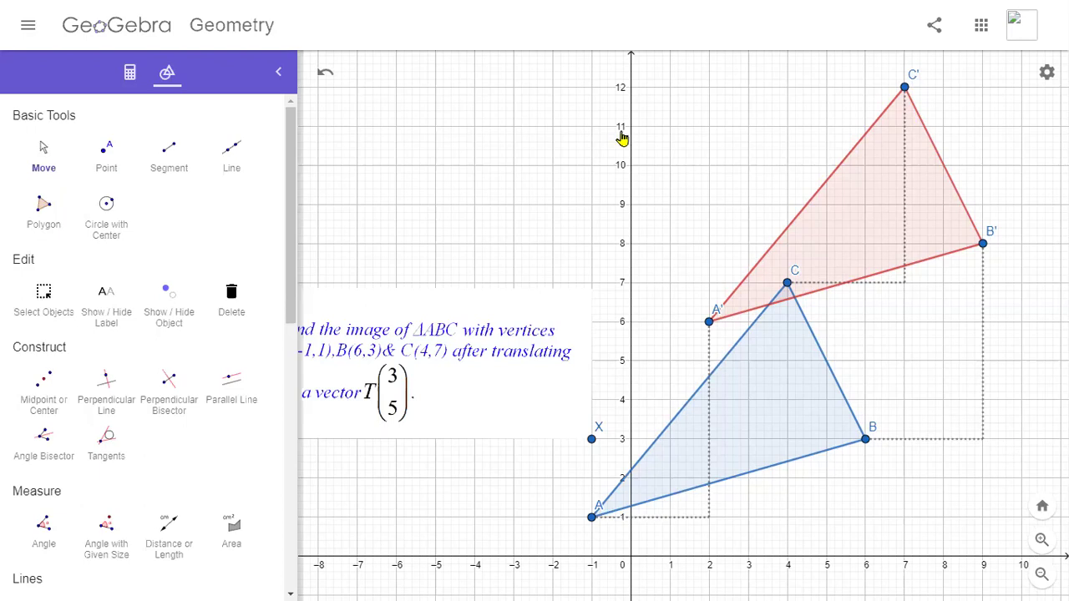
{"action": "left_click_drag", "start_coordinate": [679, 147], "coordinate": [623, 138]}
{"action": "left_click_drag", "start_coordinate": [740, 389], "coordinate": [725, 366]}
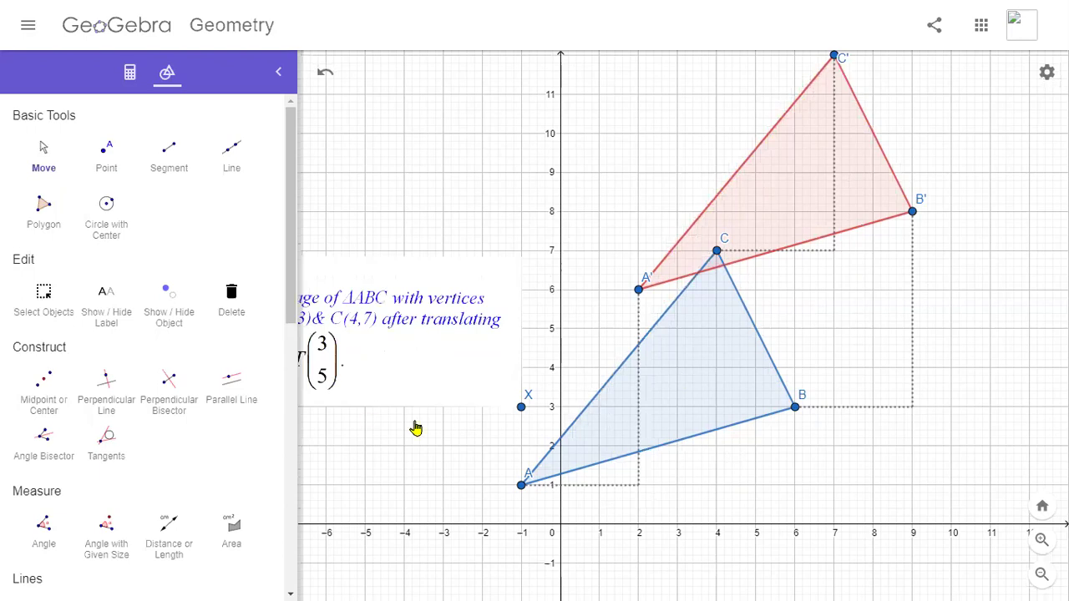
{"action": "left_click_drag", "start_coordinate": [412, 429], "coordinate": [420, 429]}
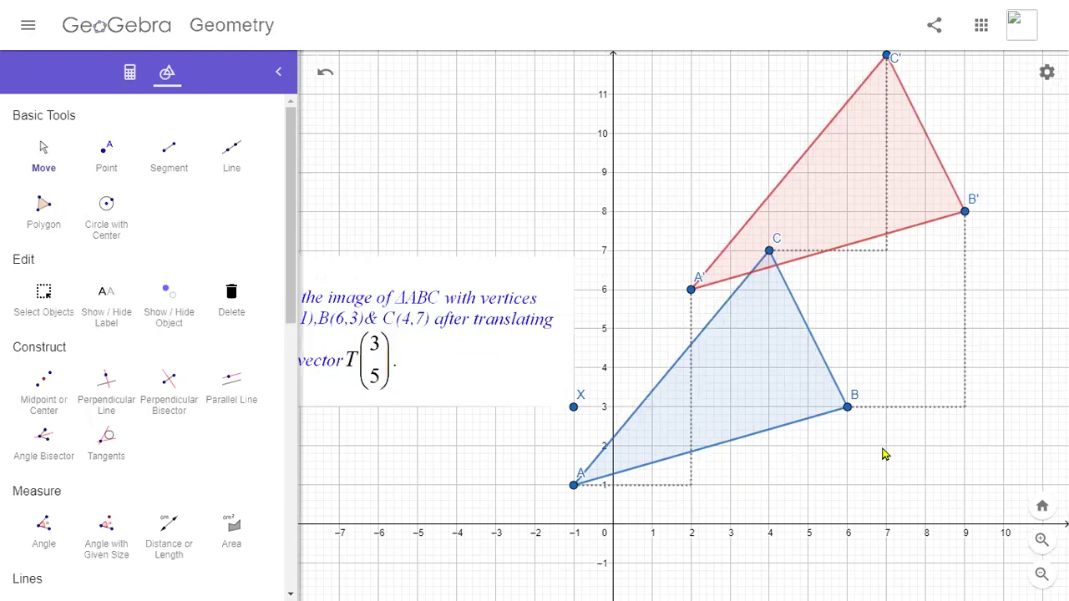
{"action": "left_click_drag", "start_coordinate": [1034, 385], "coordinate": [985, 345]}
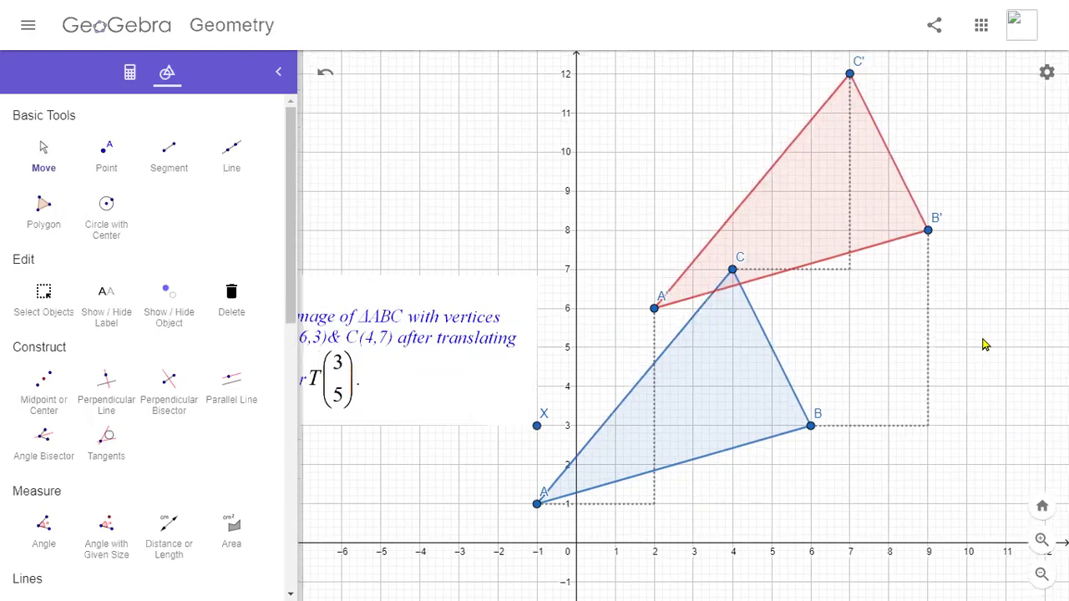